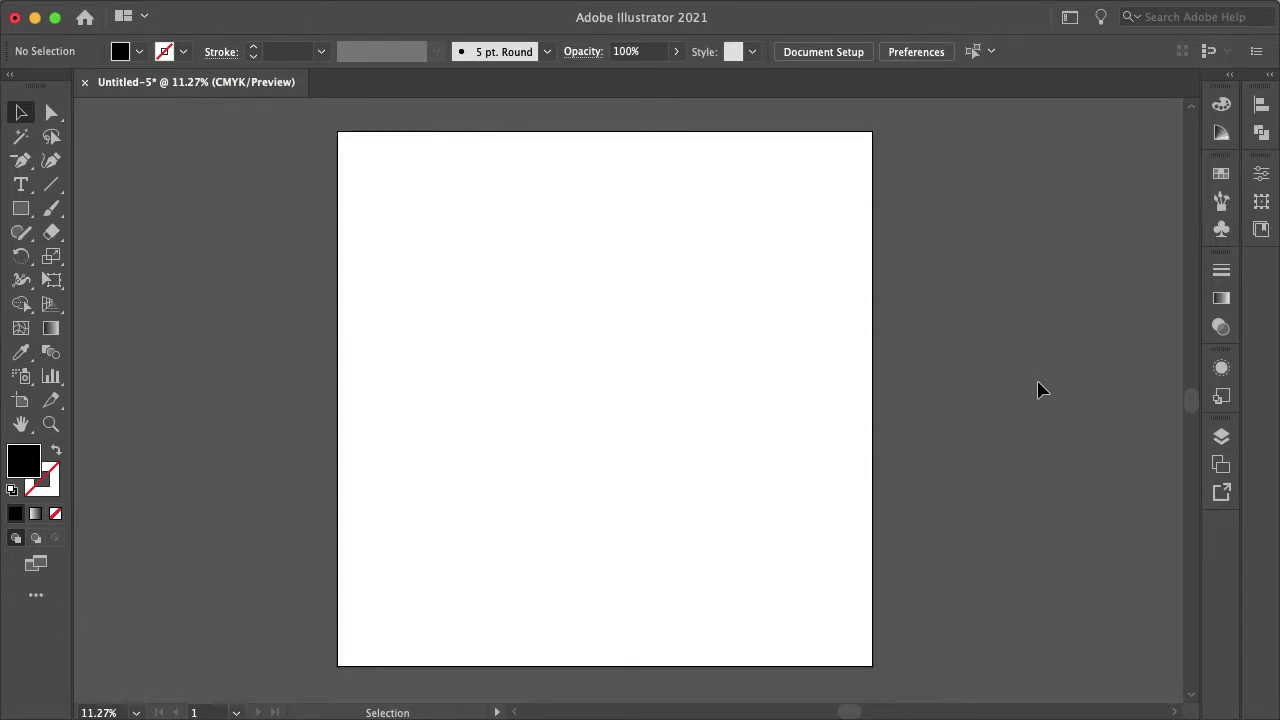
Type 'mind island design' on the artboard with the Type tool.
{"action": "left_click", "coordinate": [20, 184]}
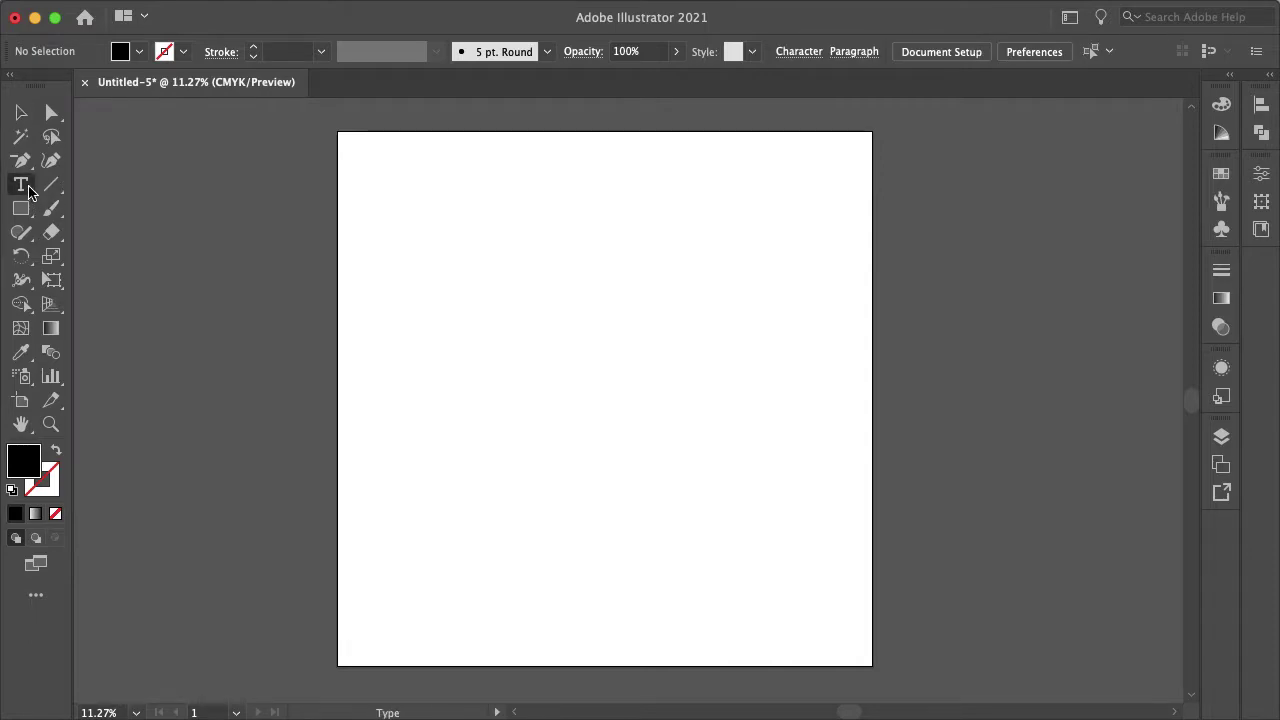
{"action": "left_click", "coordinate": [539, 366]}
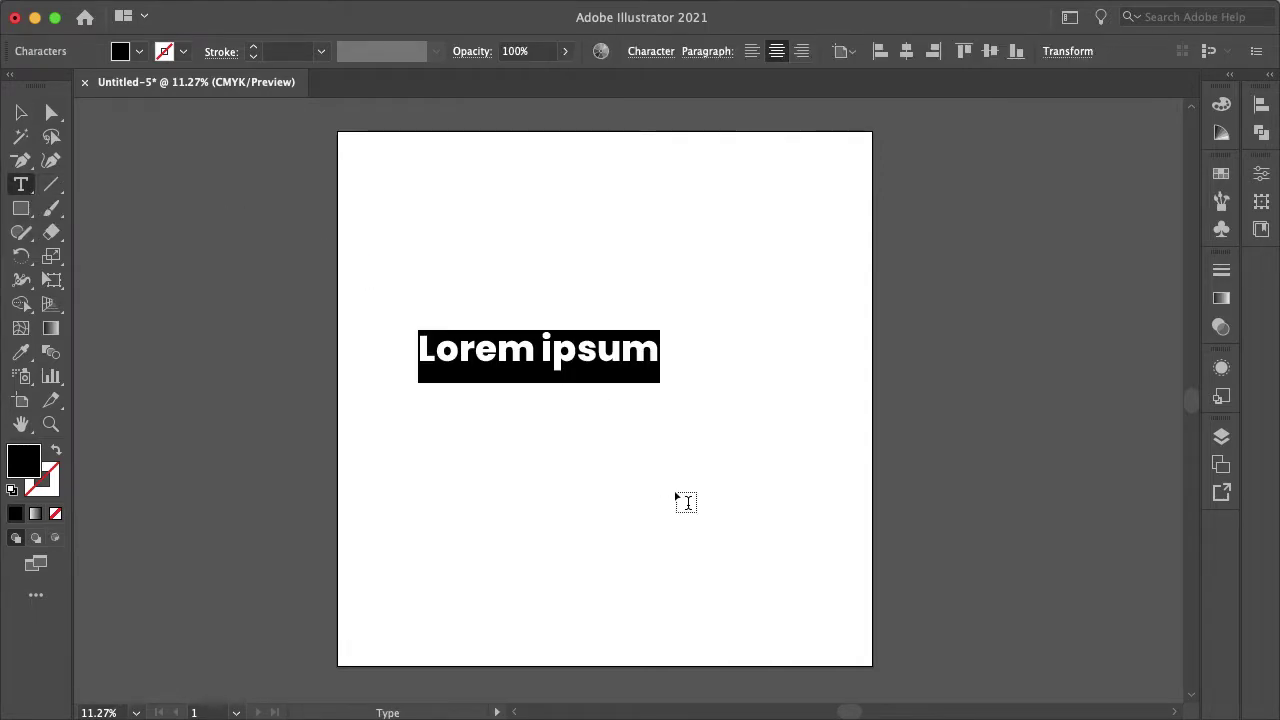
{"action": "type", "text": "mind "}
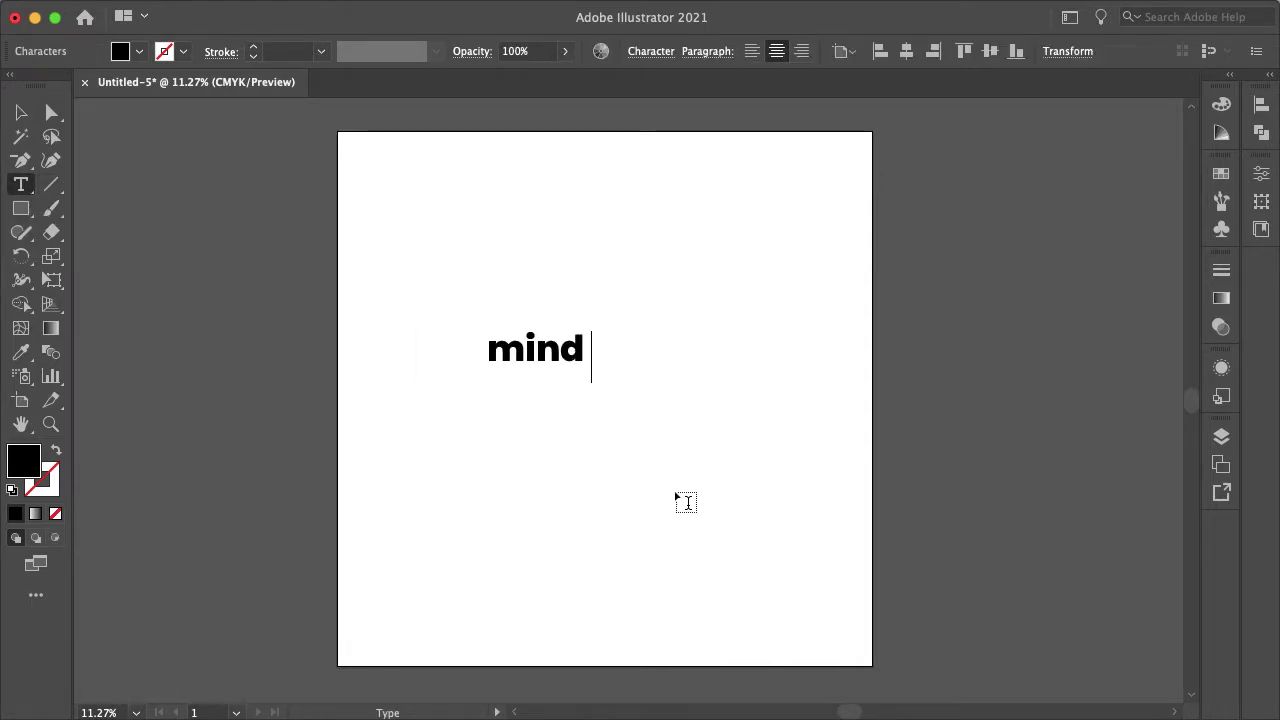
{"action": "type", "text": "island s"}
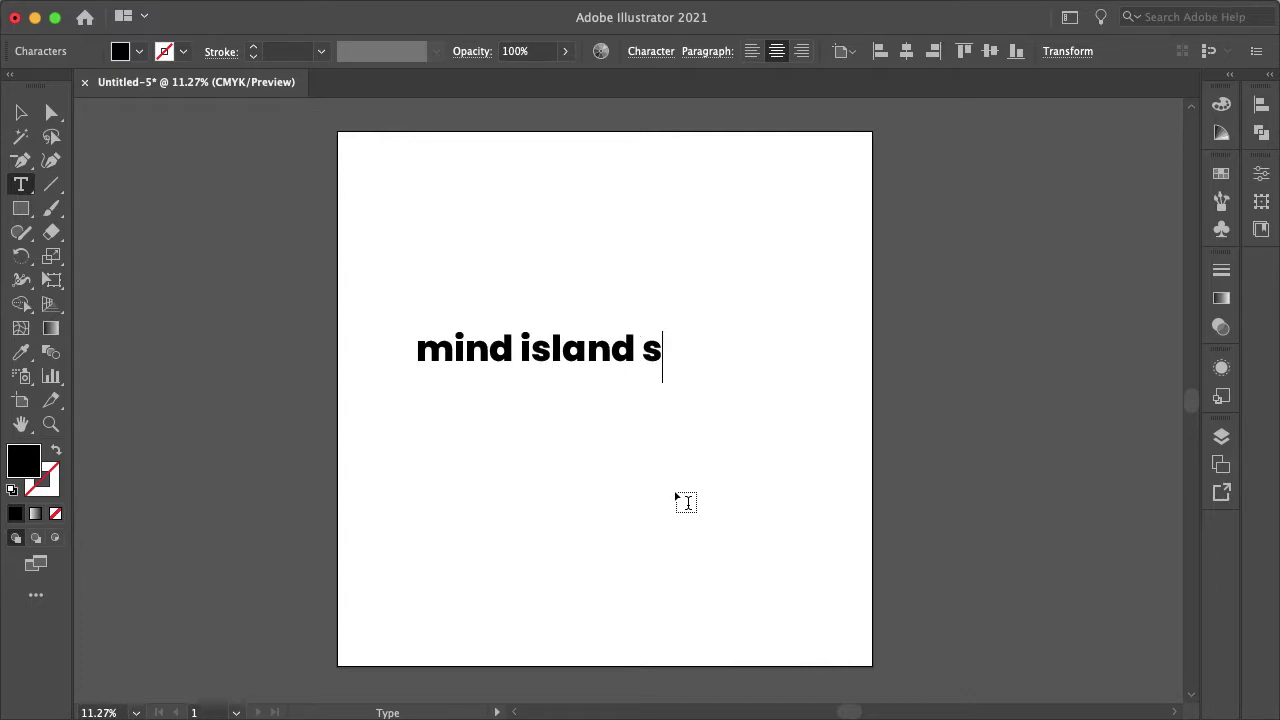
{"action": "key", "text": "BackSpace"}
{"action": "type", "text": "design"}
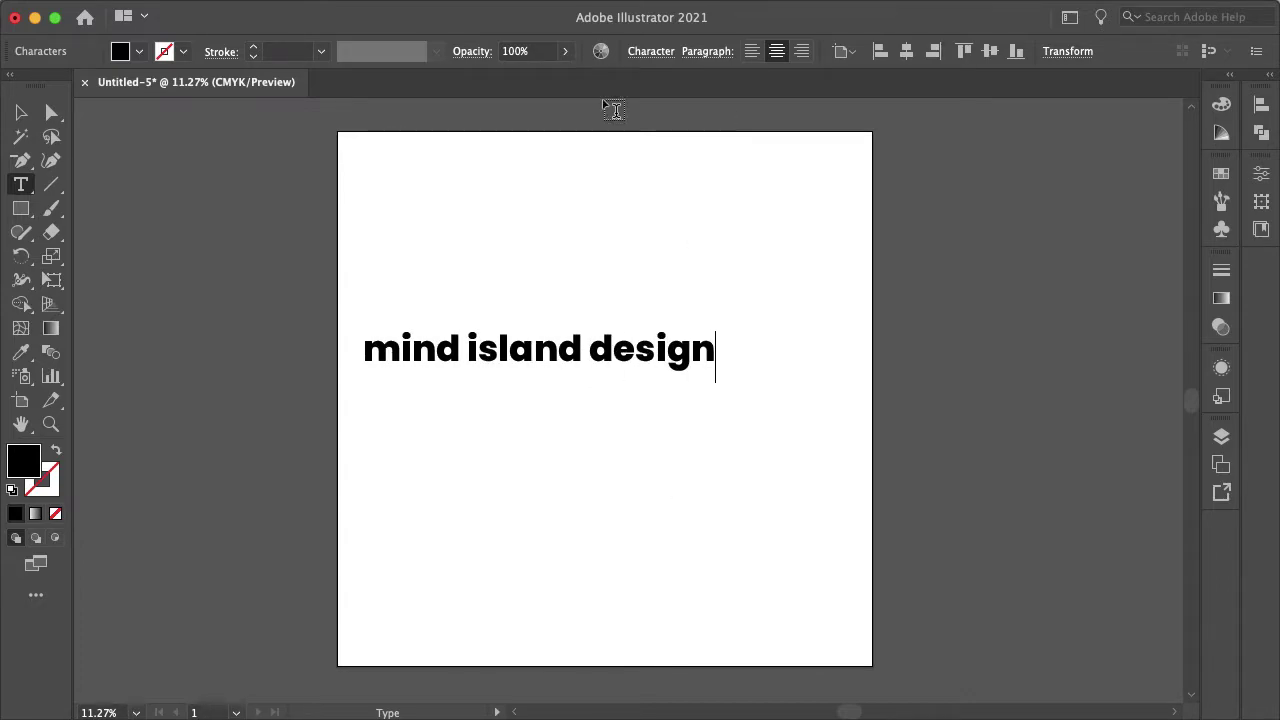
Centre the text horizontally and vertically on the artboard, then deselect it.
{"action": "left_click", "coordinate": [24, 110]}
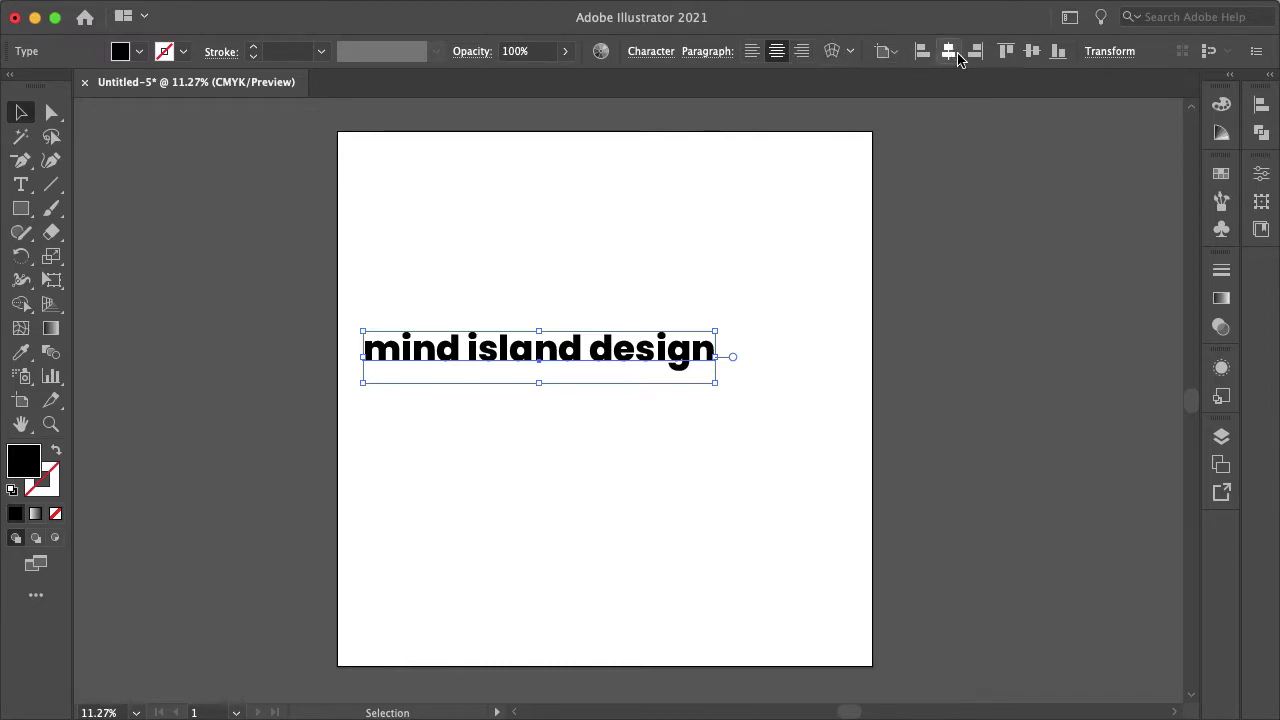
{"action": "left_click", "coordinate": [950, 55]}
{"action": "left_click", "coordinate": [1032, 51]}
{"action": "left_click", "coordinate": [988, 163]}
{"action": "scroll", "coordinate": [866, 326], "scroll_direction": "up", "scroll_amount": 1}
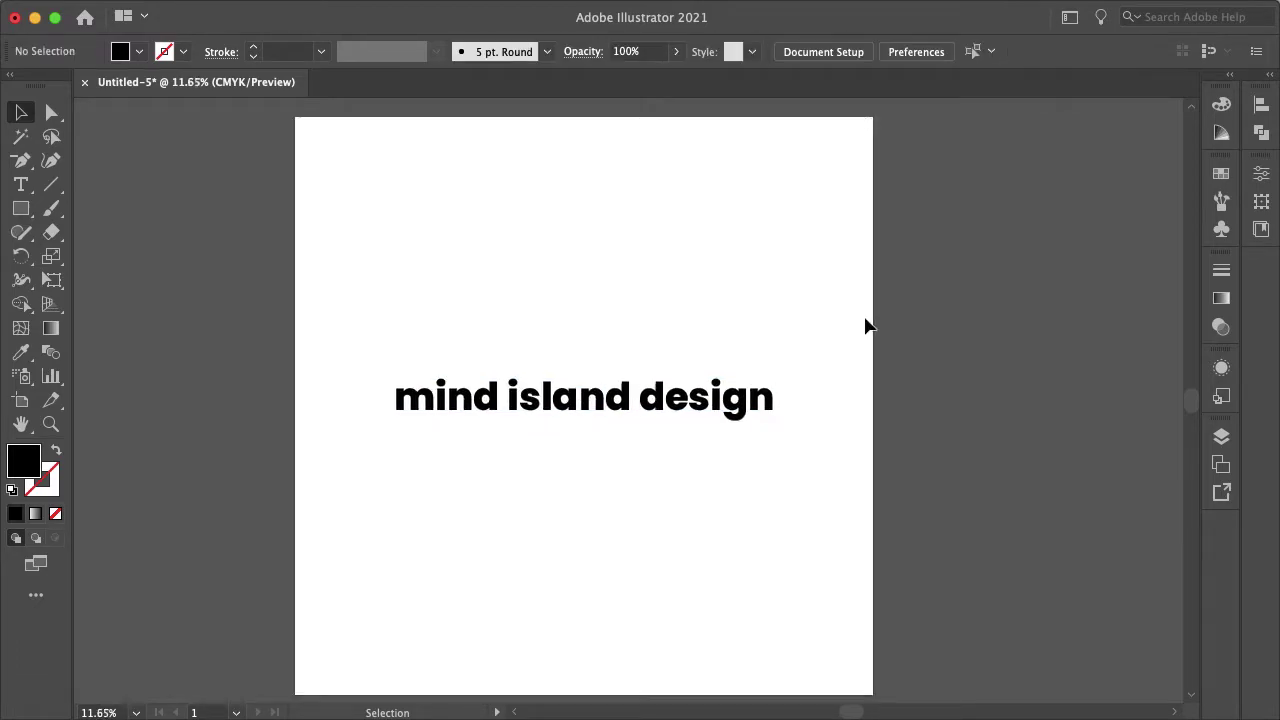
{"action": "scroll", "coordinate": [866, 326], "scroll_direction": "up", "scroll_amount": 3}
Change the heading's fill to the green swatch after briefly trying red.
{"action": "left_click", "coordinate": [611, 366]}
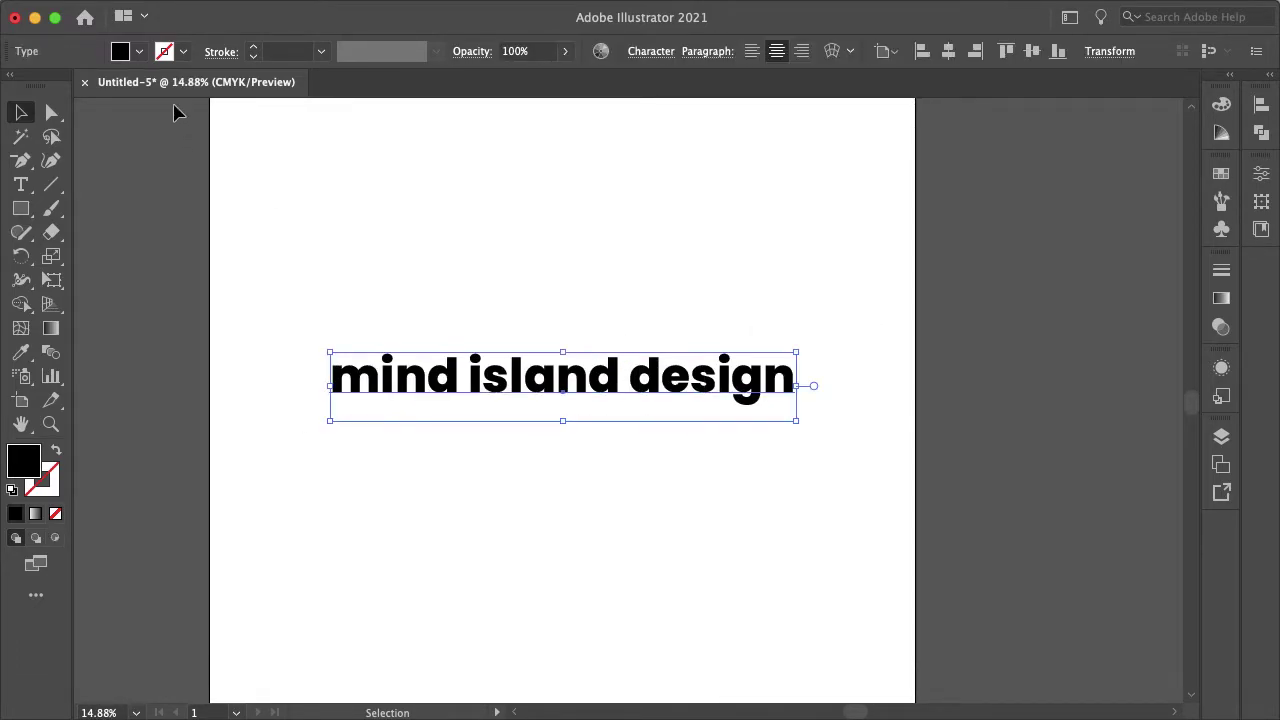
{"action": "left_click", "coordinate": [139, 52]}
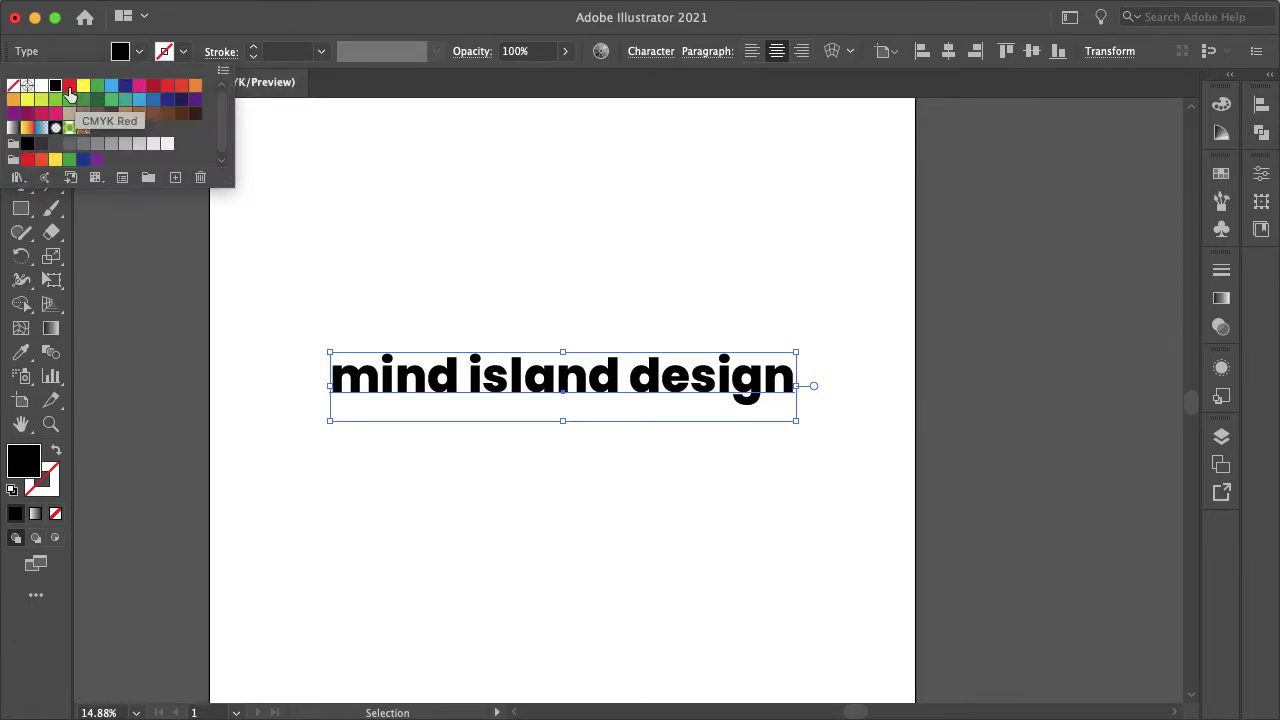
{"action": "left_click", "coordinate": [70, 92]}
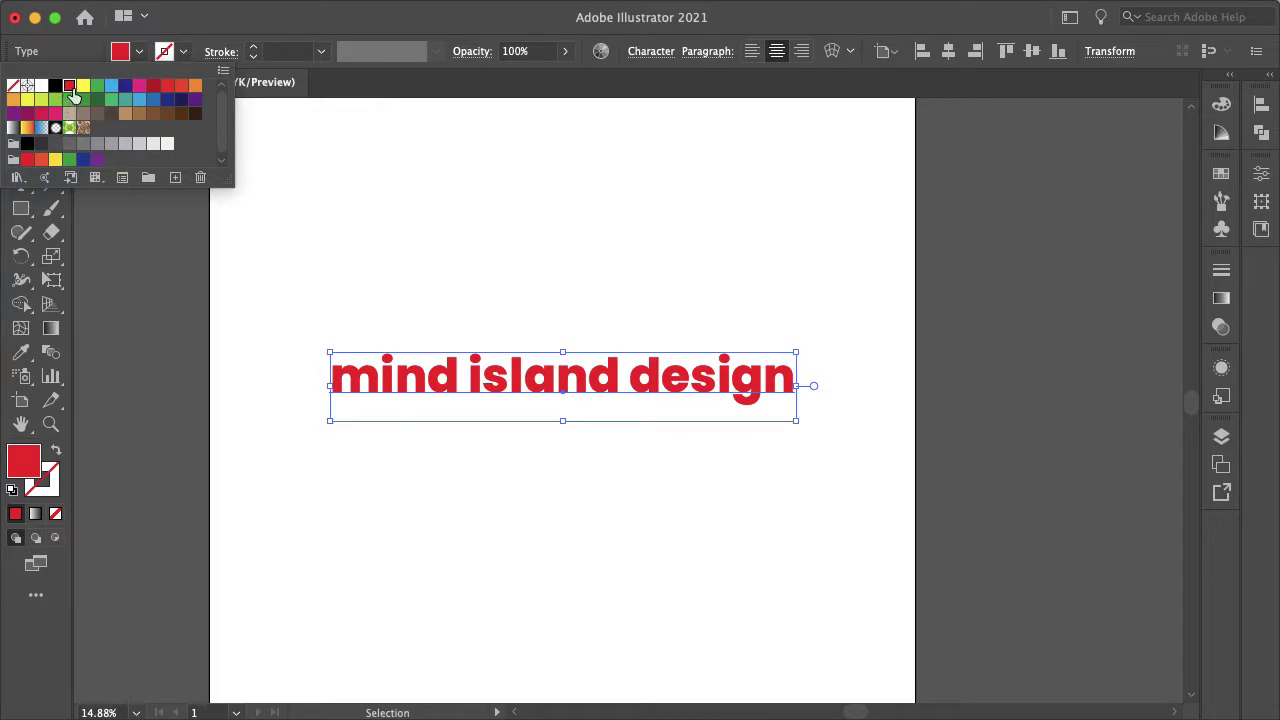
{"action": "left_click", "coordinate": [69, 100]}
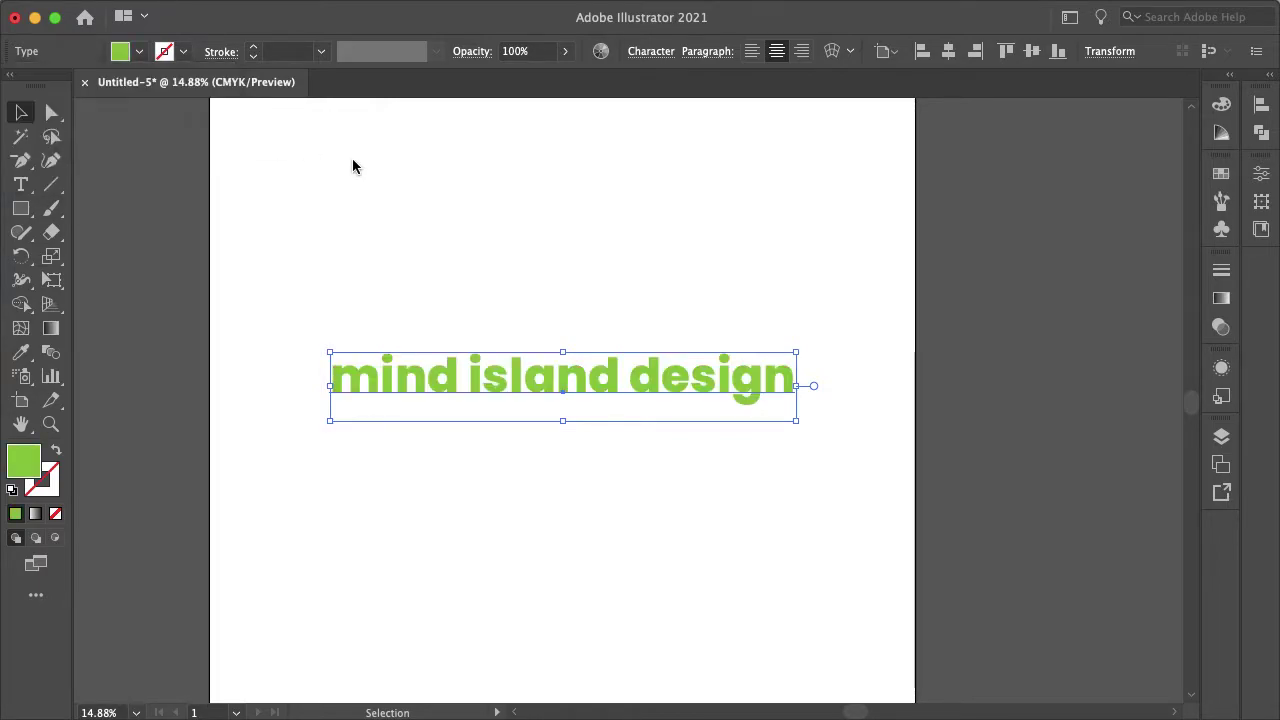
{"action": "scroll", "coordinate": [620, 428], "scroll_direction": "up", "scroll_amount": 5}
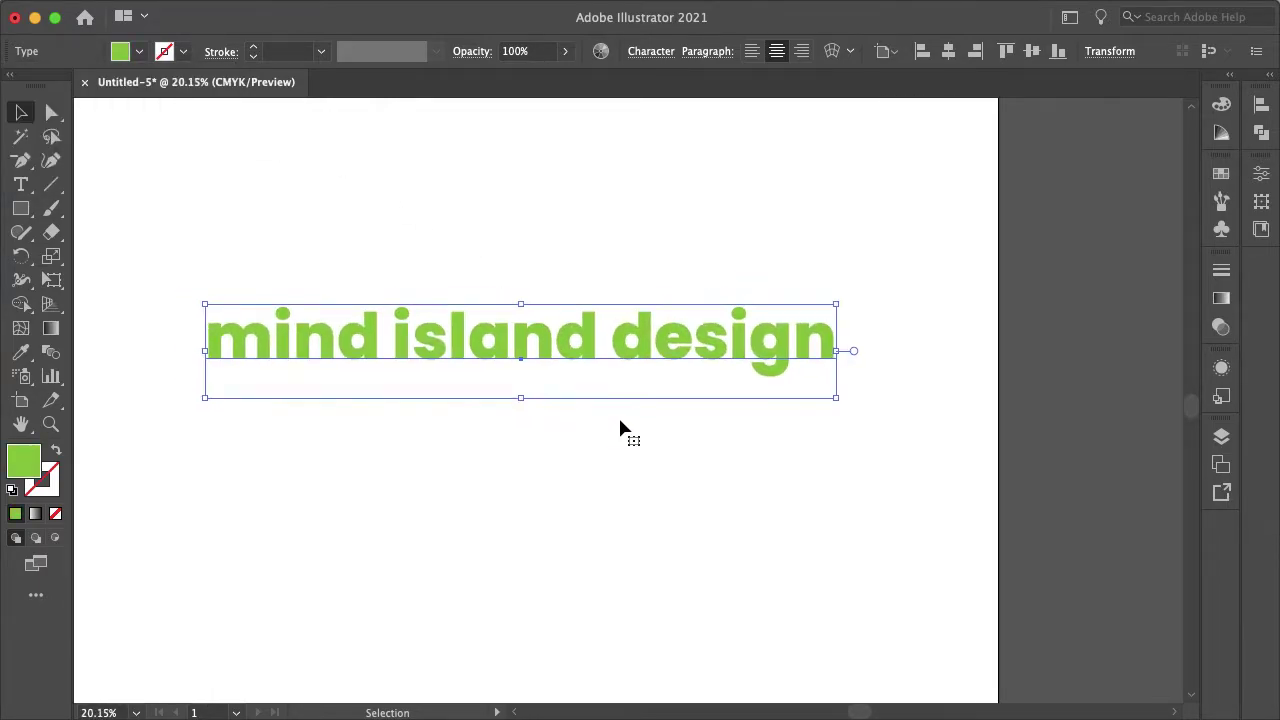
Give the heading a black 7 pt stroke, then reselect the text.
{"action": "left_click", "coordinate": [183, 51]}
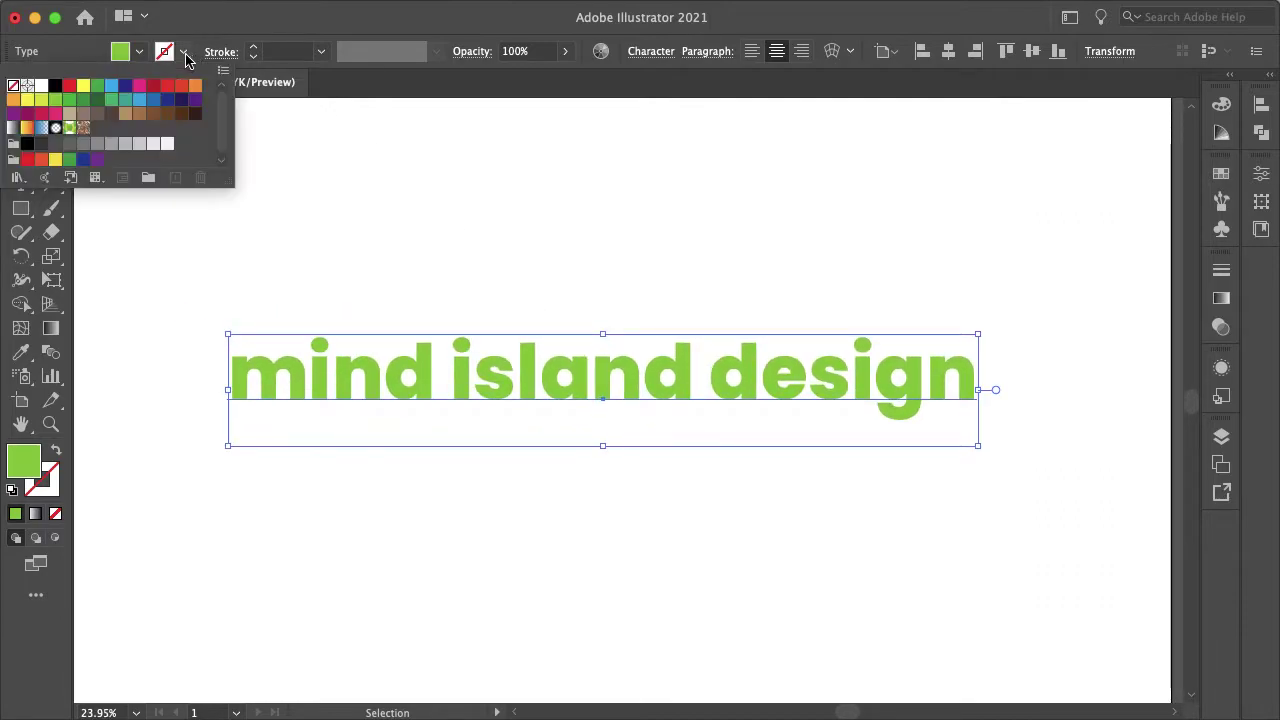
{"action": "left_click", "coordinate": [56, 86]}
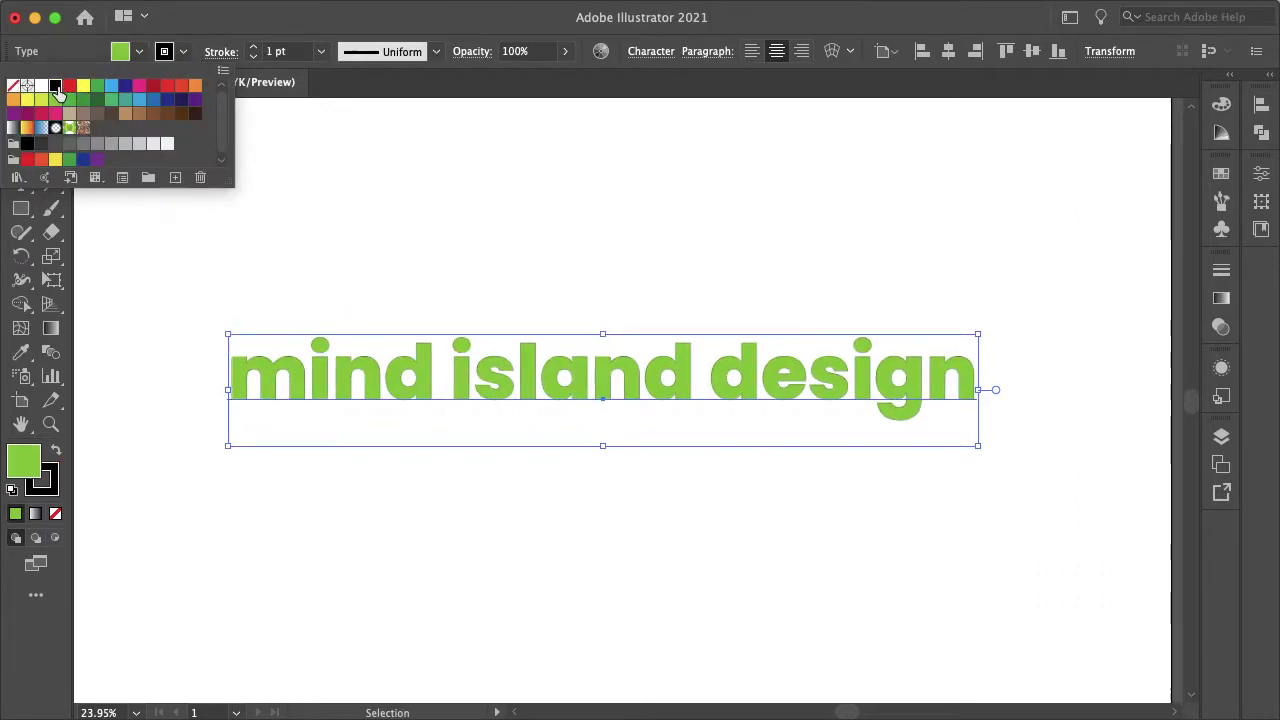
{"action": "left_click", "coordinate": [252, 50]}
{"action": "double_click", "coordinate": [252, 47]}
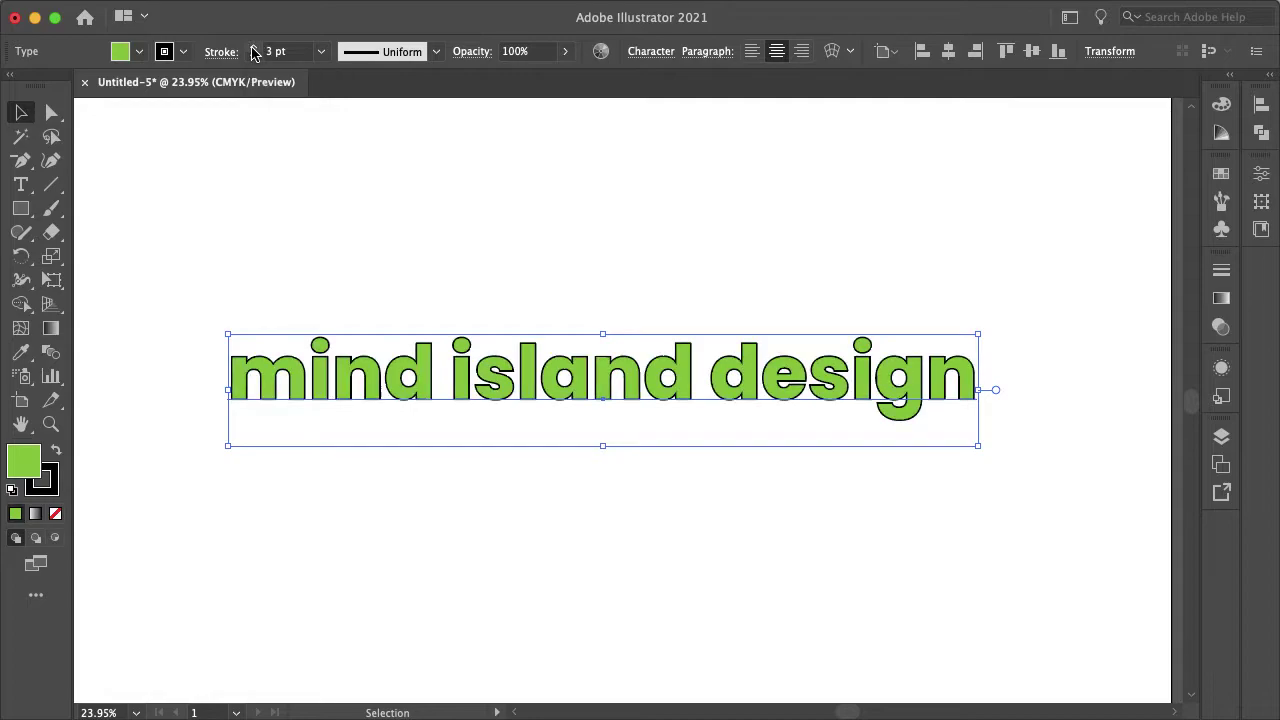
{"action": "left_click", "coordinate": [253, 47]}
{"action": "double_click", "coordinate": [253, 47]}
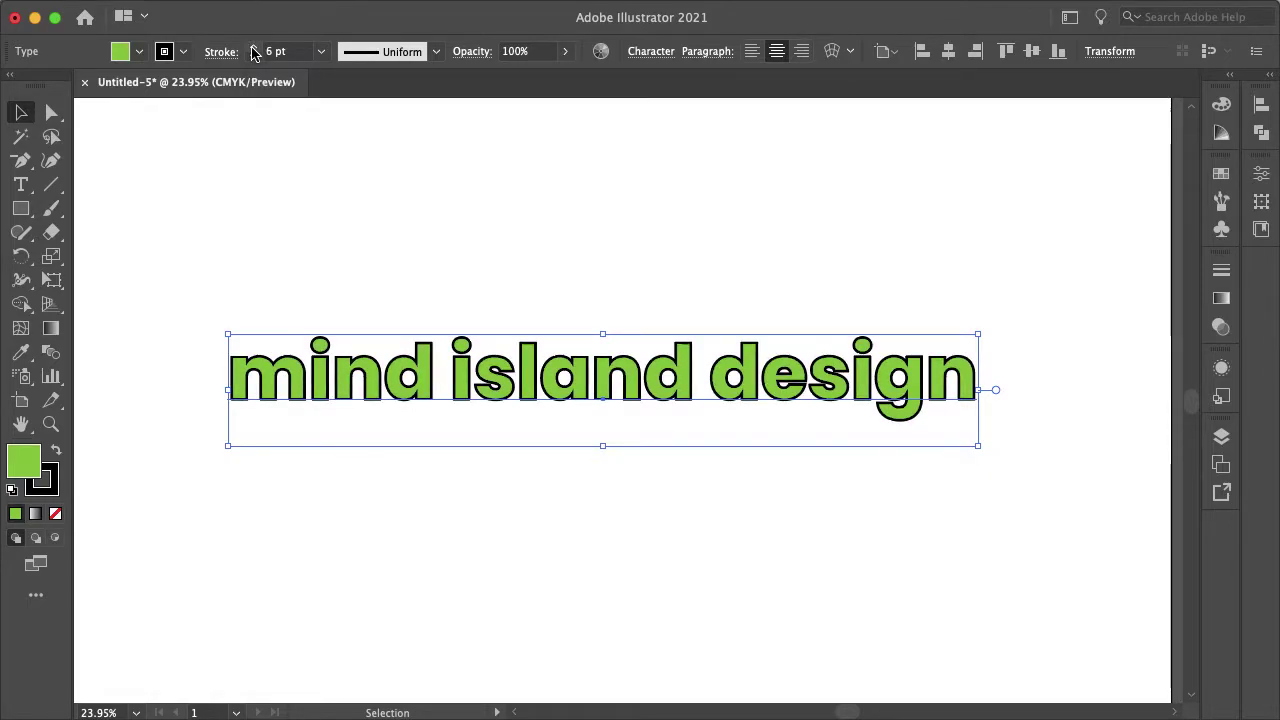
{"action": "left_click", "coordinate": [253, 47]}
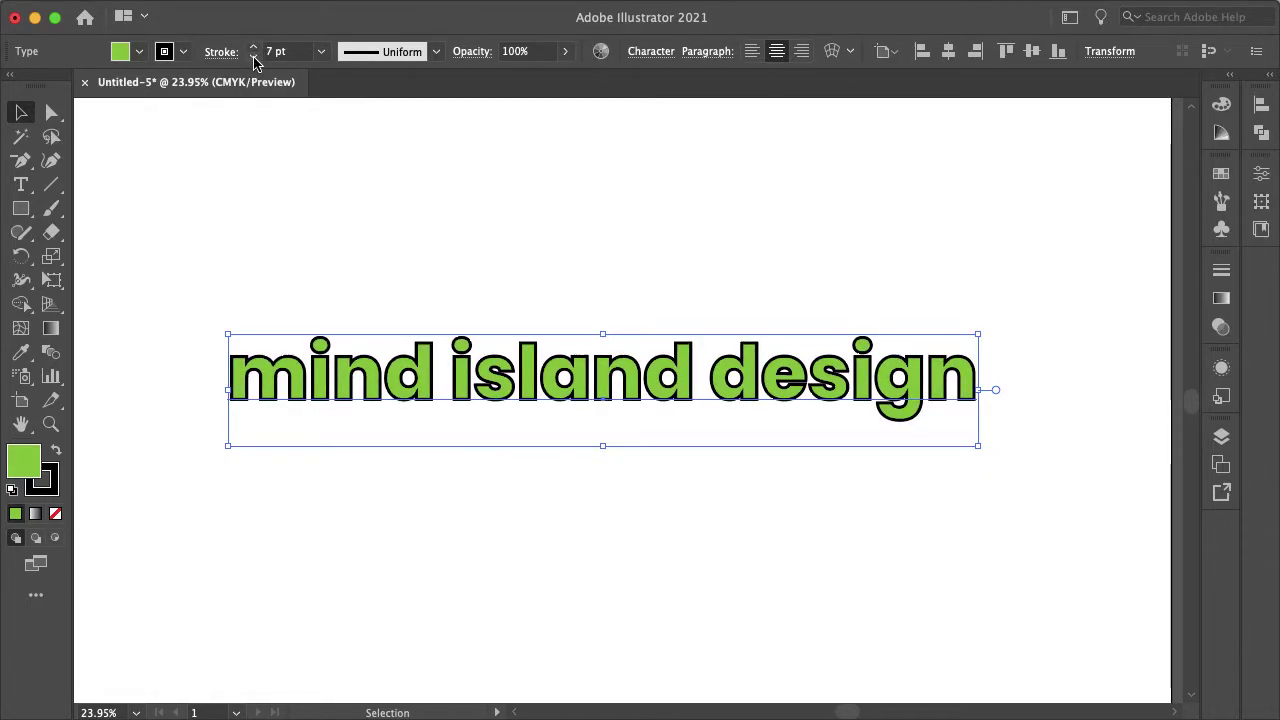
{"action": "left_click", "coordinate": [253, 57]}
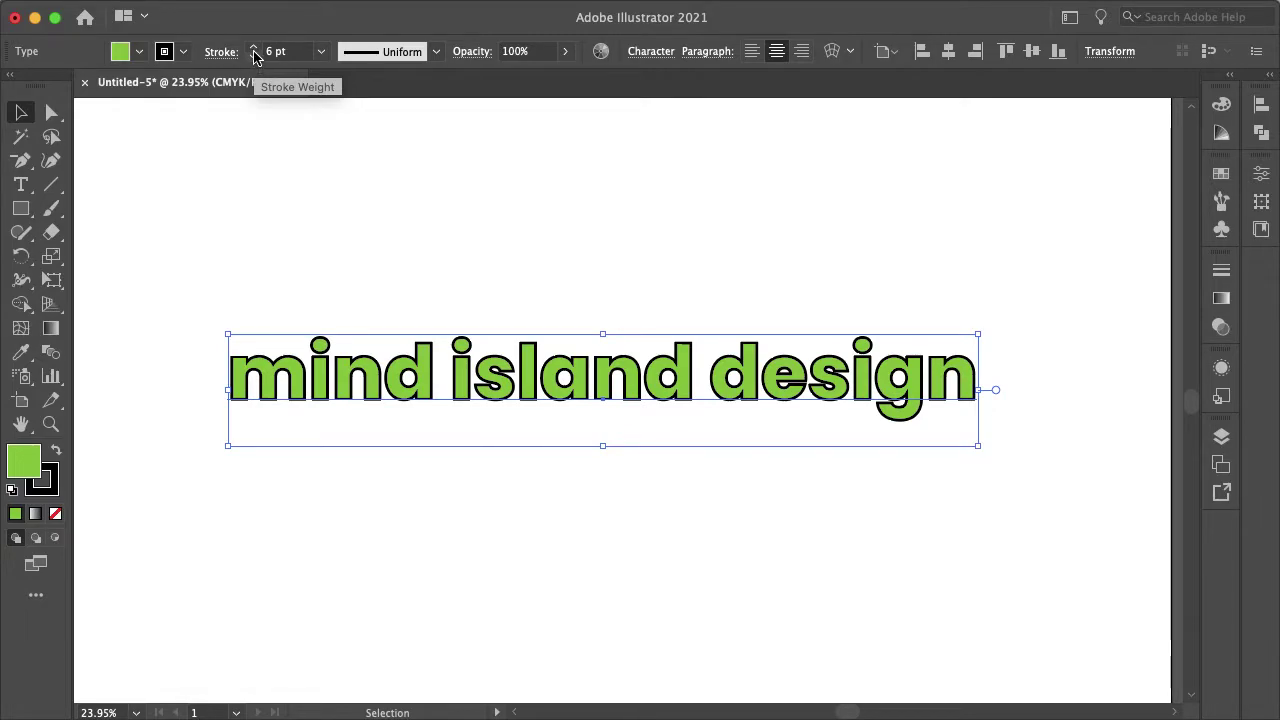
{"action": "left_click", "coordinate": [253, 47]}
{"action": "left_click", "coordinate": [363, 158]}
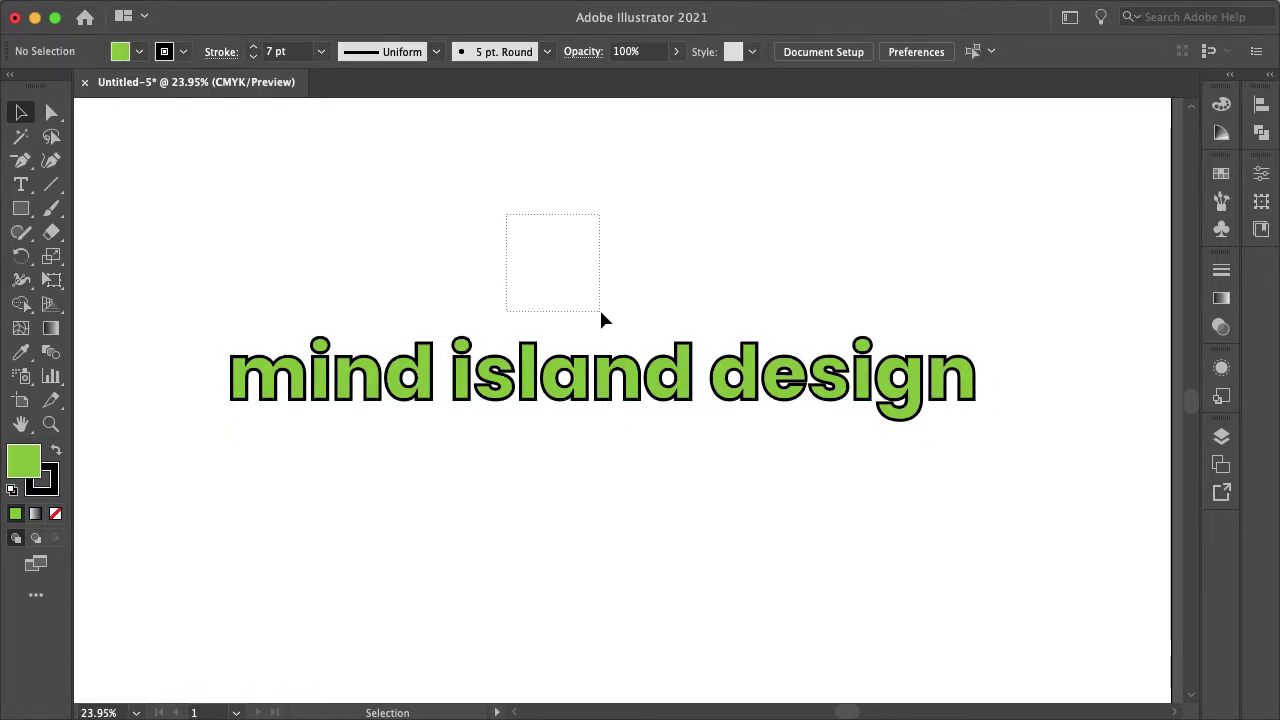
{"action": "left_click_drag", "start_coordinate": [601, 313], "coordinate": [726, 488]}
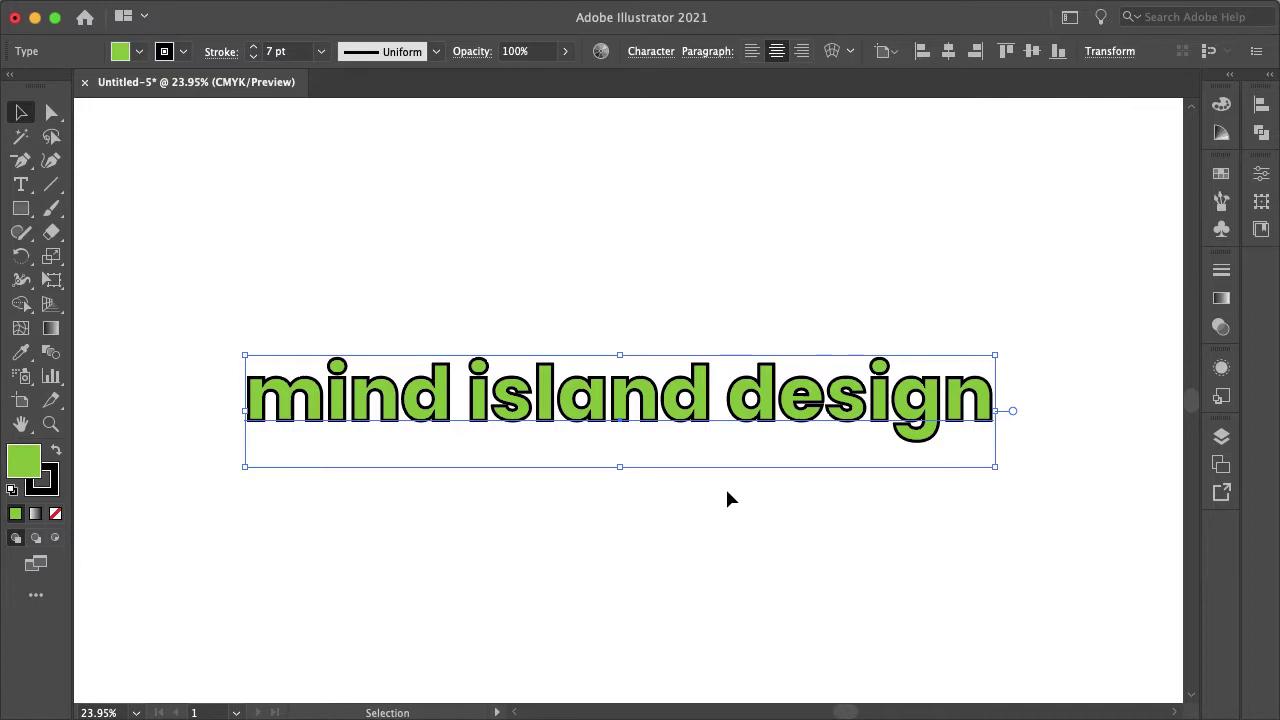
Apply the 3D Extrude & Bevel effect to the text and move the dialog aside.
{"action": "left_click", "coordinate": [414, 11]}
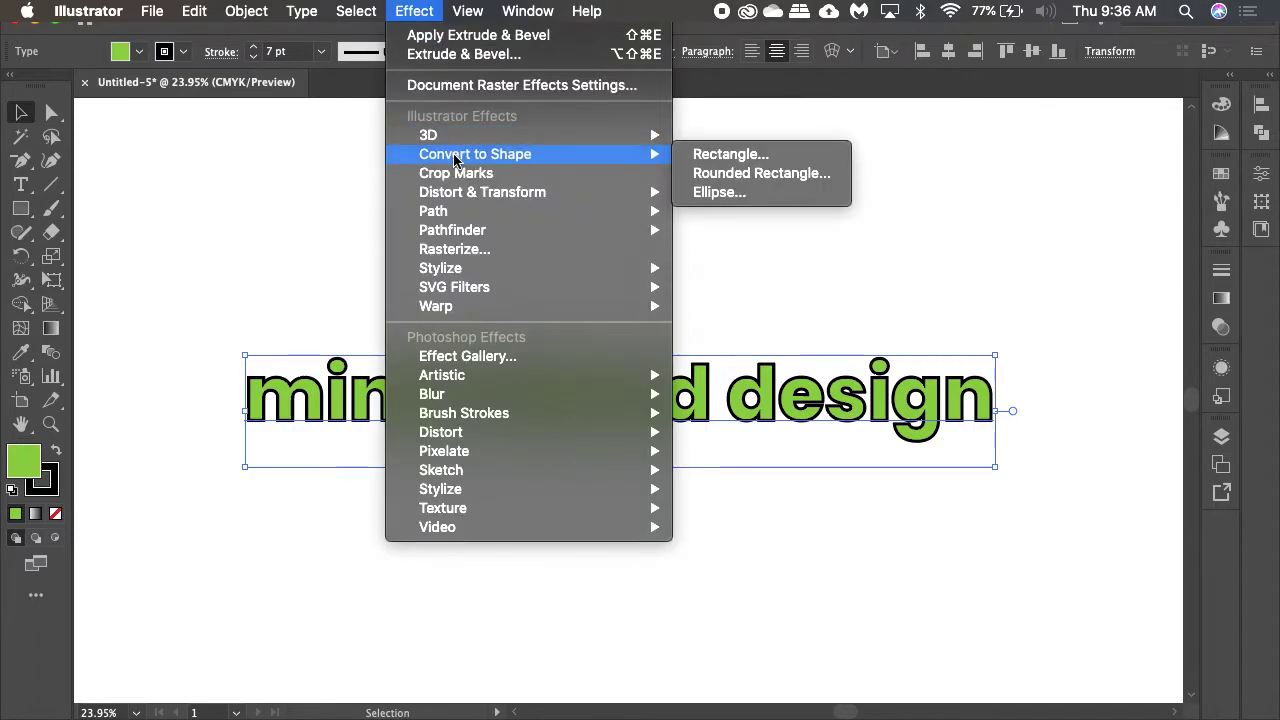
{"action": "mouse_move", "coordinate": [428, 135]}
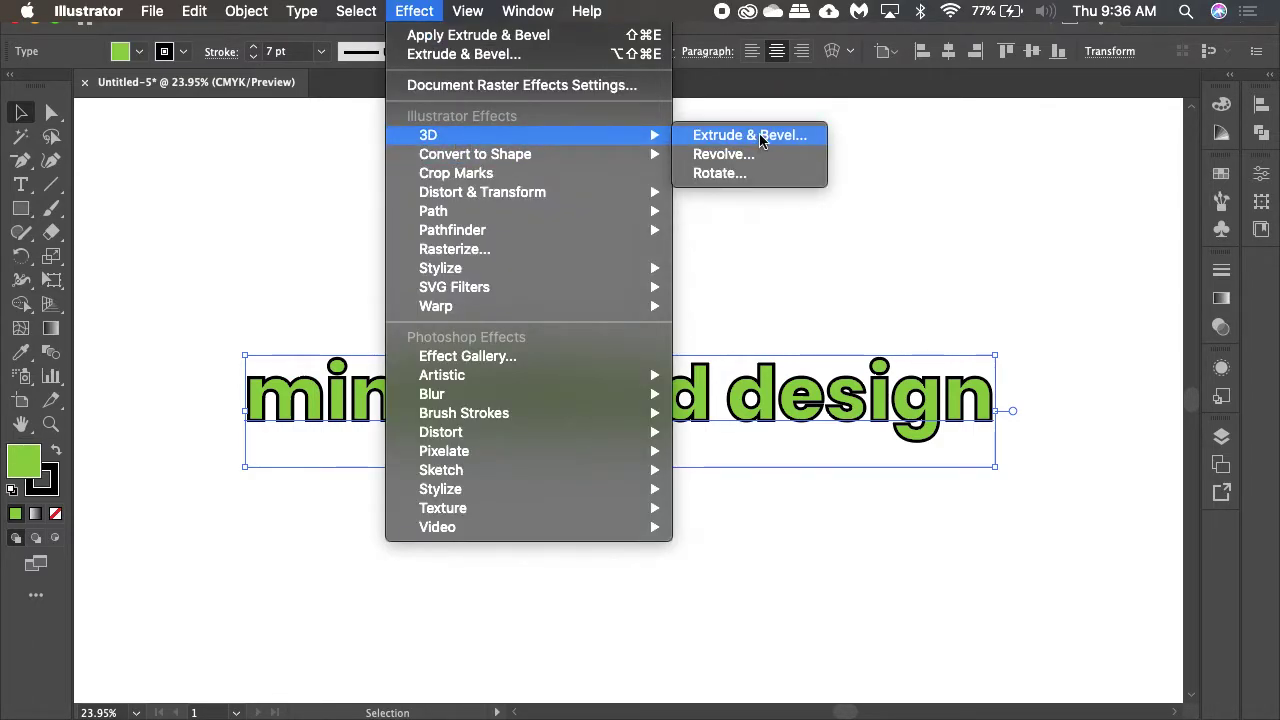
{"action": "left_click", "coordinate": [760, 140]}
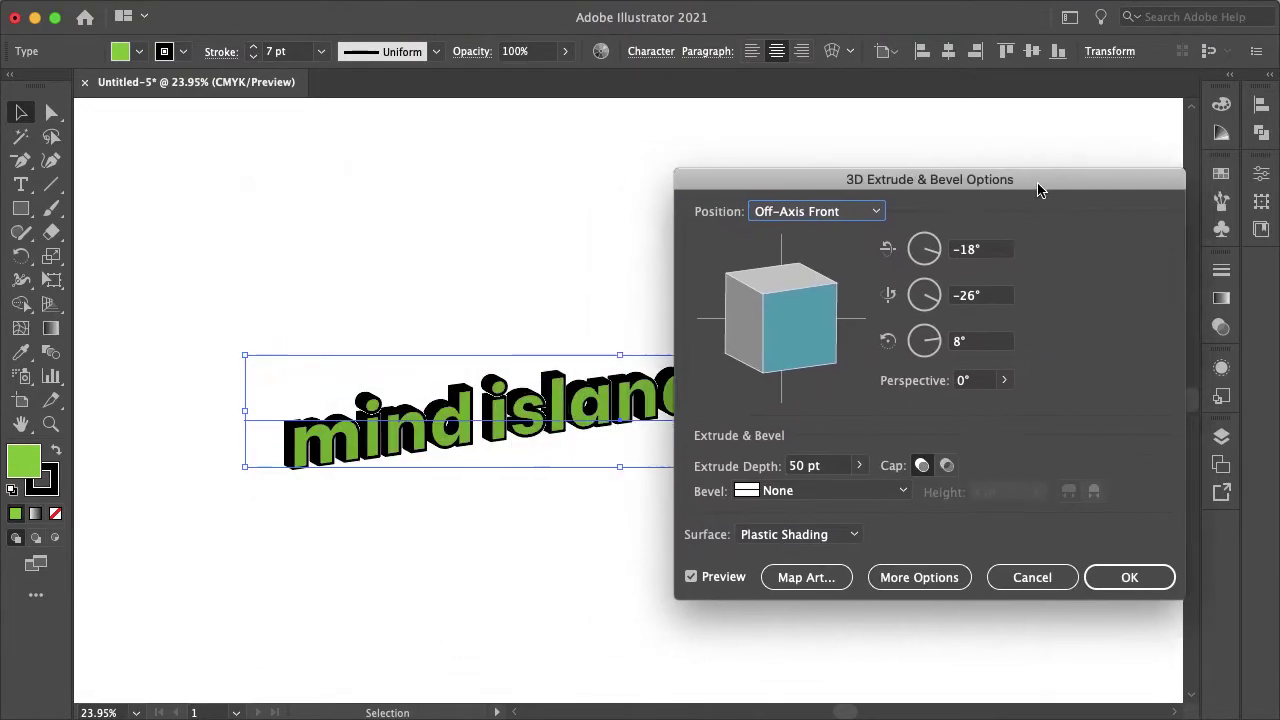
{"action": "left_click_drag", "start_coordinate": [617, 225], "coordinate": [1050, 194]}
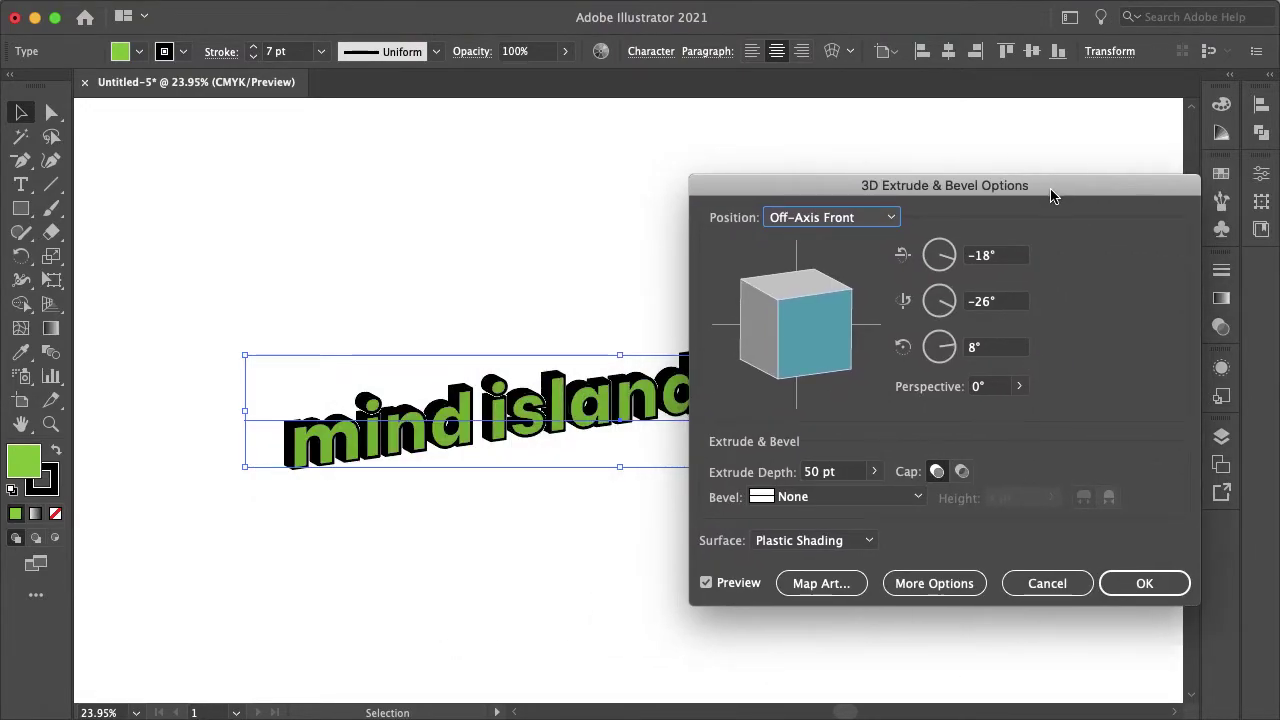
Set the 3D rotation angles to −2°, 2° and 0°.
{"action": "left_click", "coordinate": [1020, 265]}
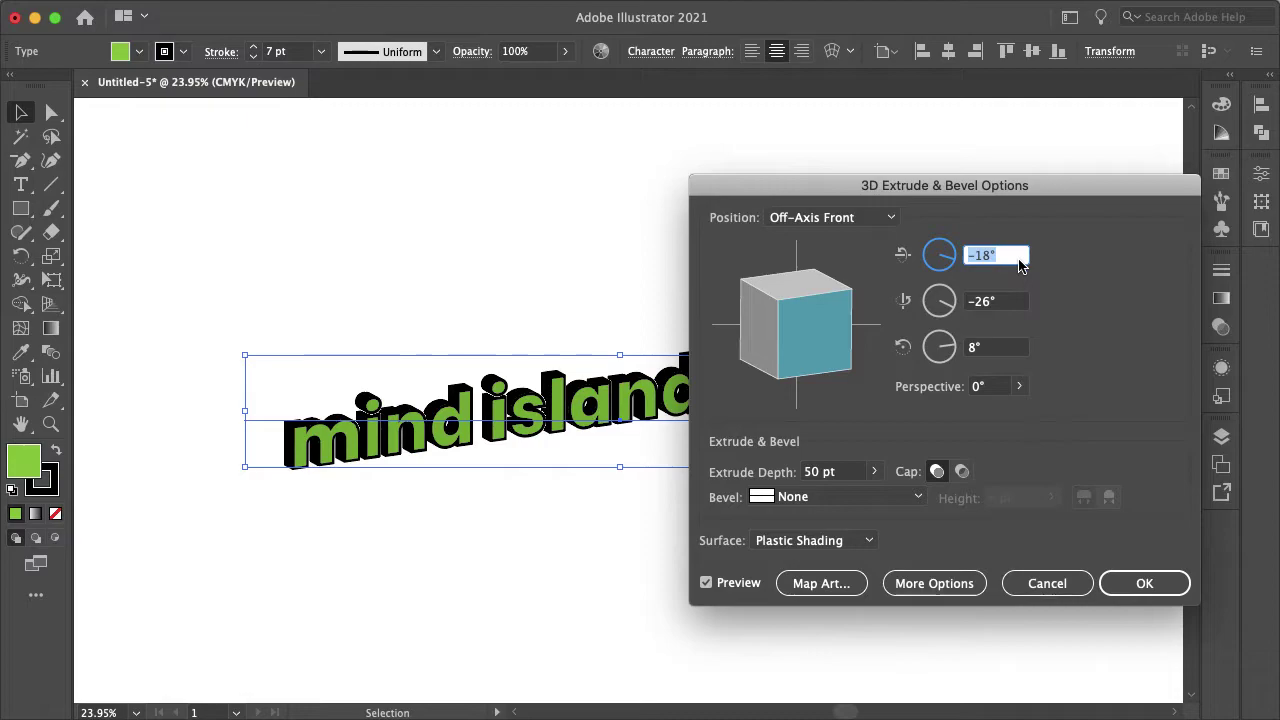
{"action": "type", "text": "-2"}
{"action": "key", "text": "Tab"}
{"action": "type", "text": "2"}
{"action": "key", "text": "Tab"}
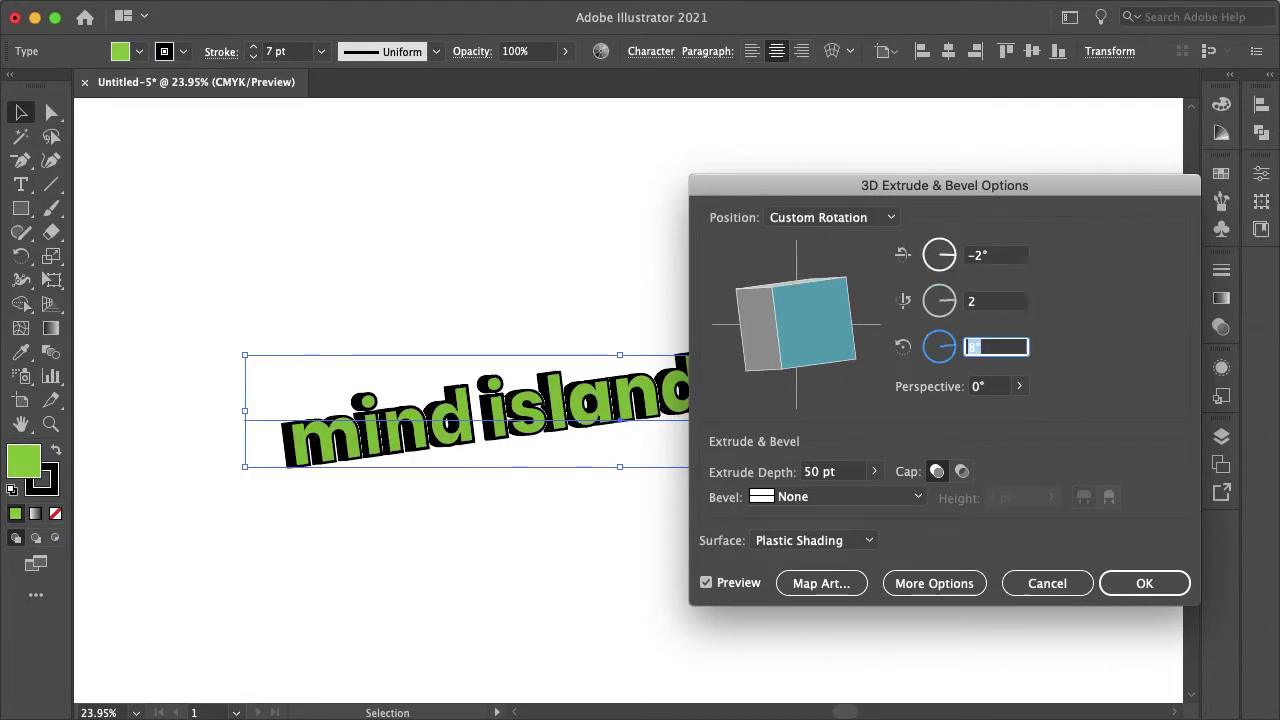
{"action": "key", "text": "Tab"}
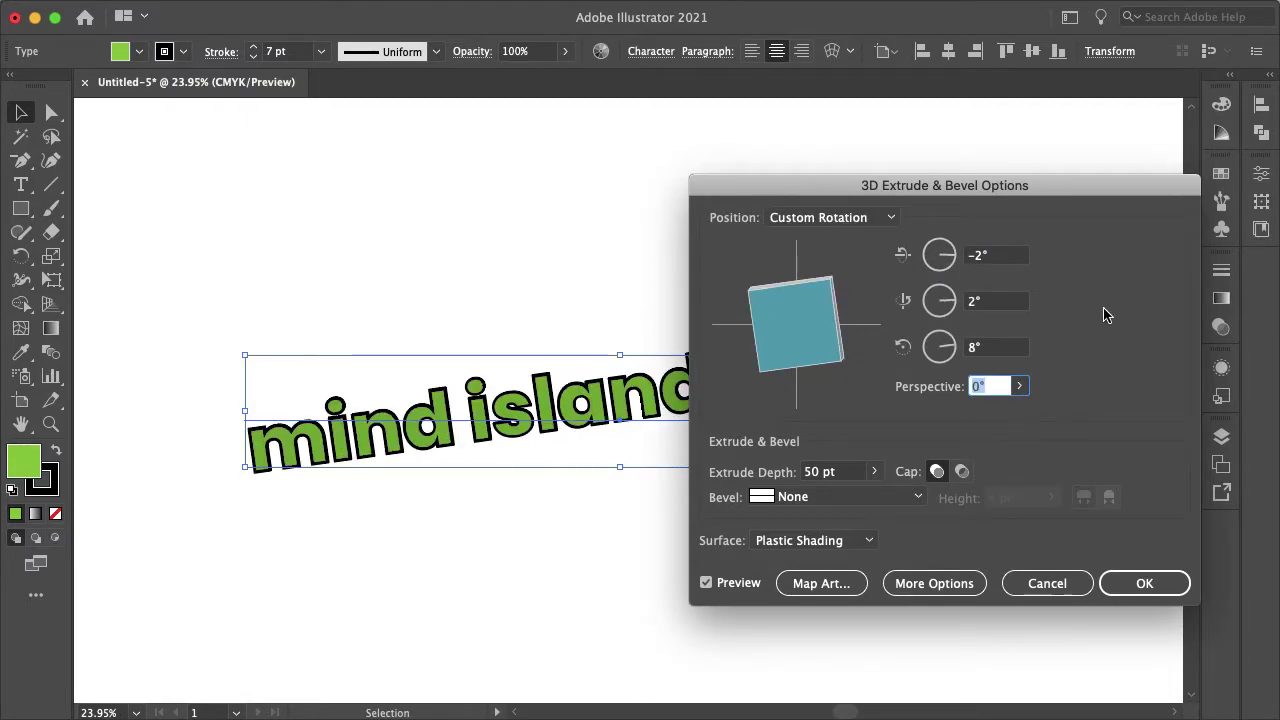
{"action": "left_click", "coordinate": [1003, 347]}
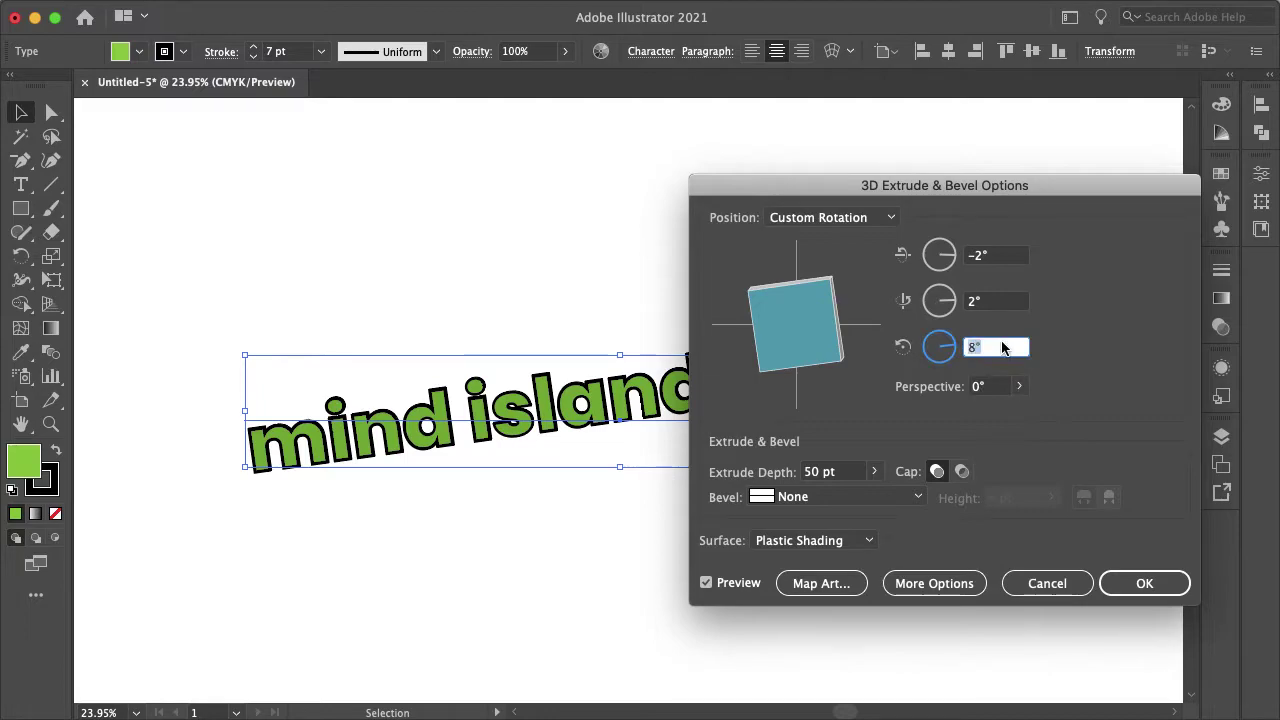
{"action": "type", "text": "0"}
{"action": "key", "text": "Tab"}
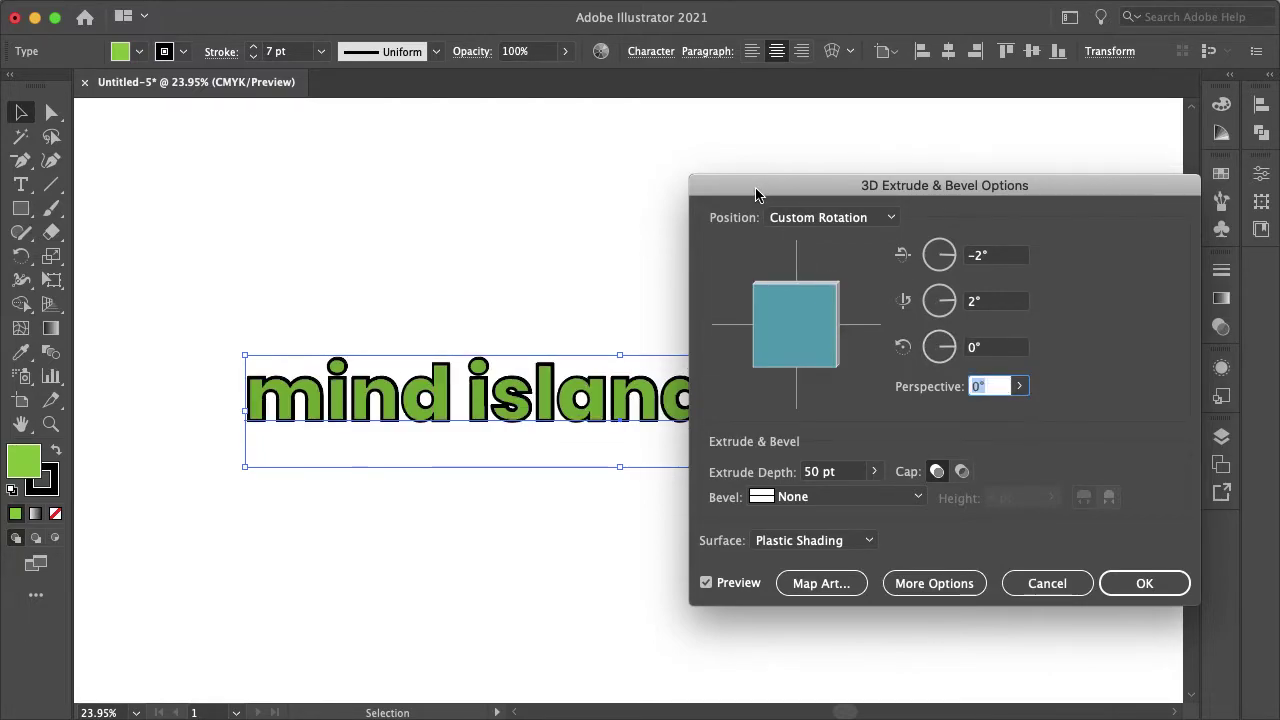
{"action": "left_click_drag", "start_coordinate": [756, 193], "coordinate": [885, 62]}
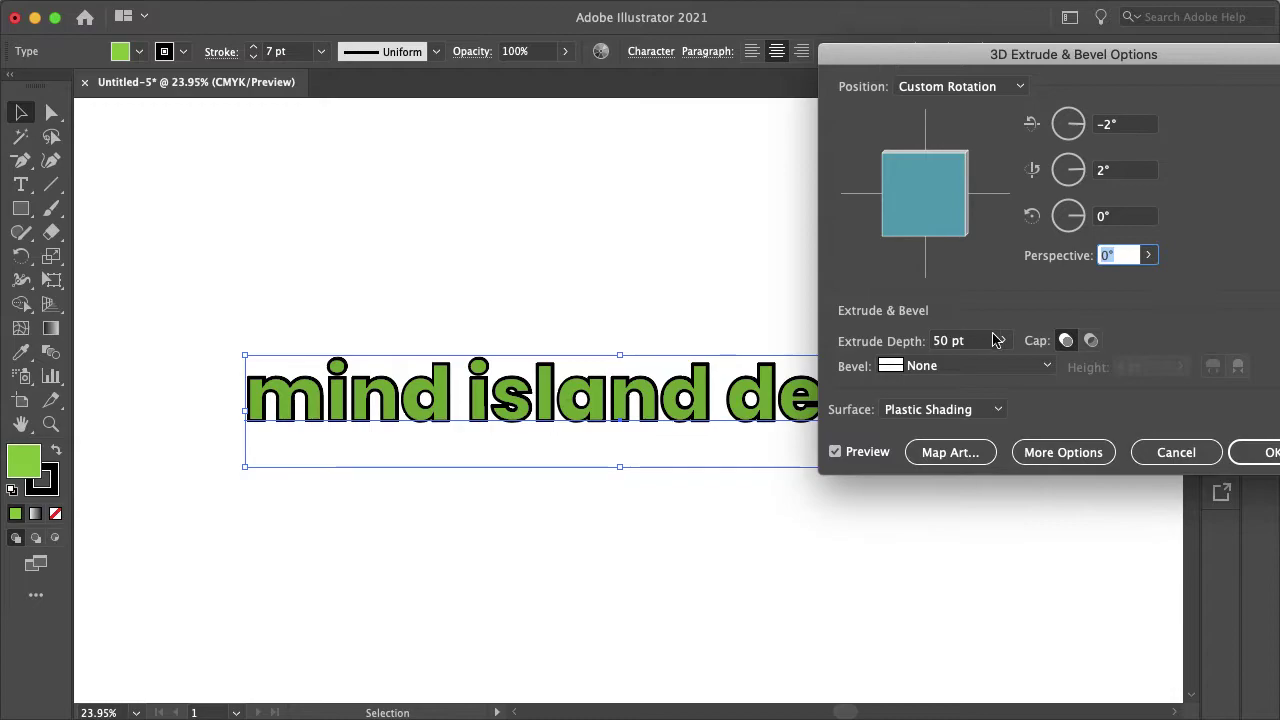
Set the extrude depth to 200 pt, then 250 pt, and click OK.
{"action": "left_click", "coordinate": [973, 344]}
{"action": "type", "text": "2"}
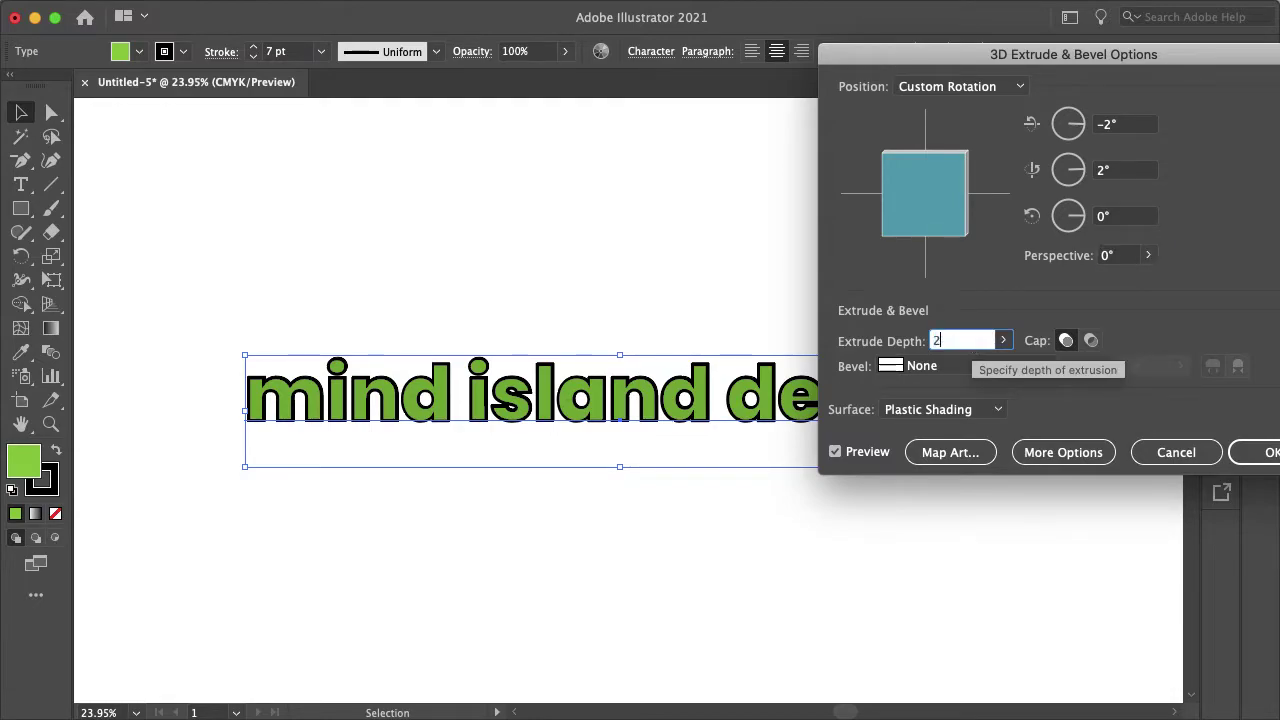
{"action": "type", "text": "00"}
{"action": "key", "text": "Tab"}
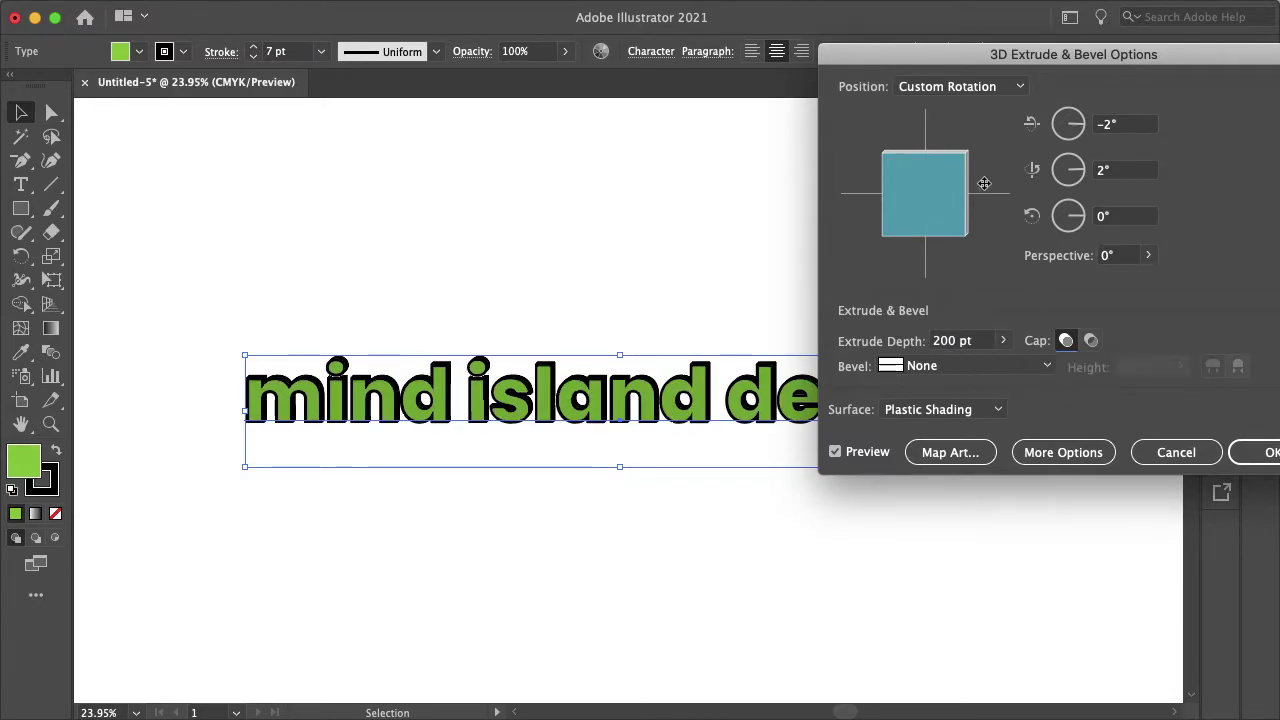
{"action": "mouse_move", "coordinate": [938, 55]}
{"action": "left_mouse_down"}
{"action": "mouse_move", "coordinate": [1279, 184]}
{"action": "mouse_move", "coordinate": [1277, 221]}
{"action": "mouse_move", "coordinate": [968, 66]}
{"action": "mouse_move", "coordinate": [893, 104]}
{"action": "left_mouse_up"}
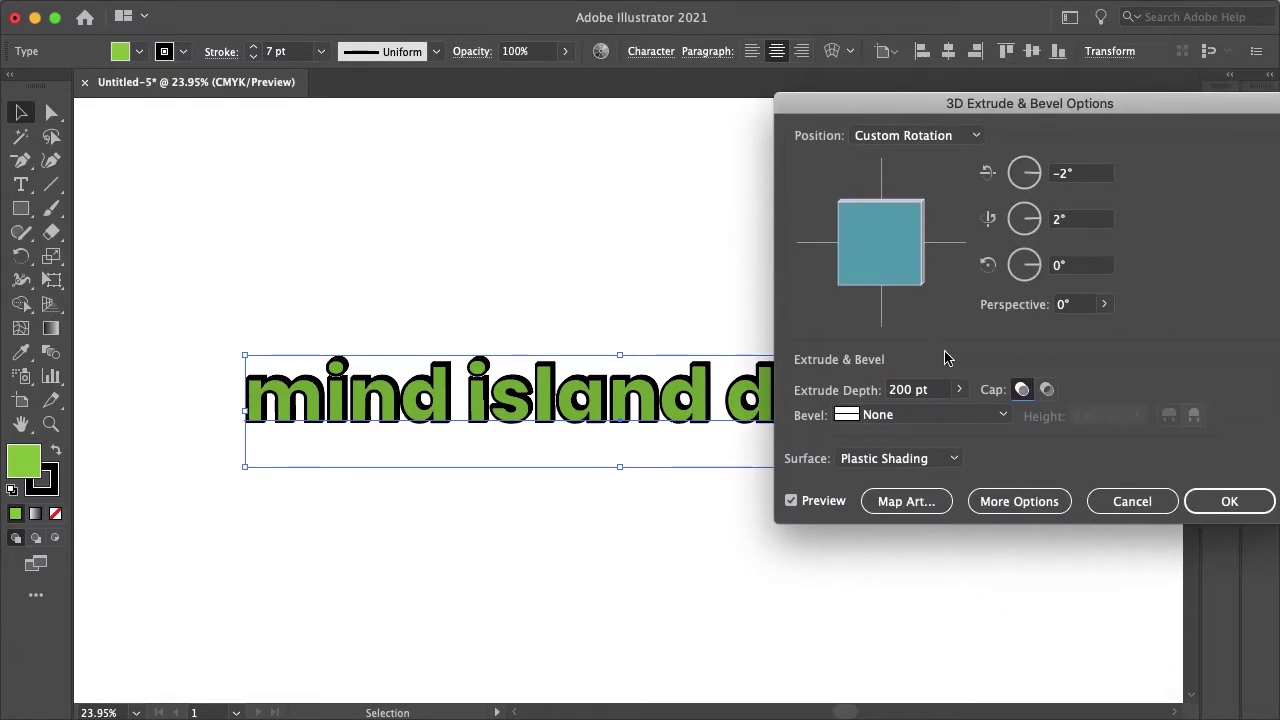
{"action": "left_click", "coordinate": [932, 398]}
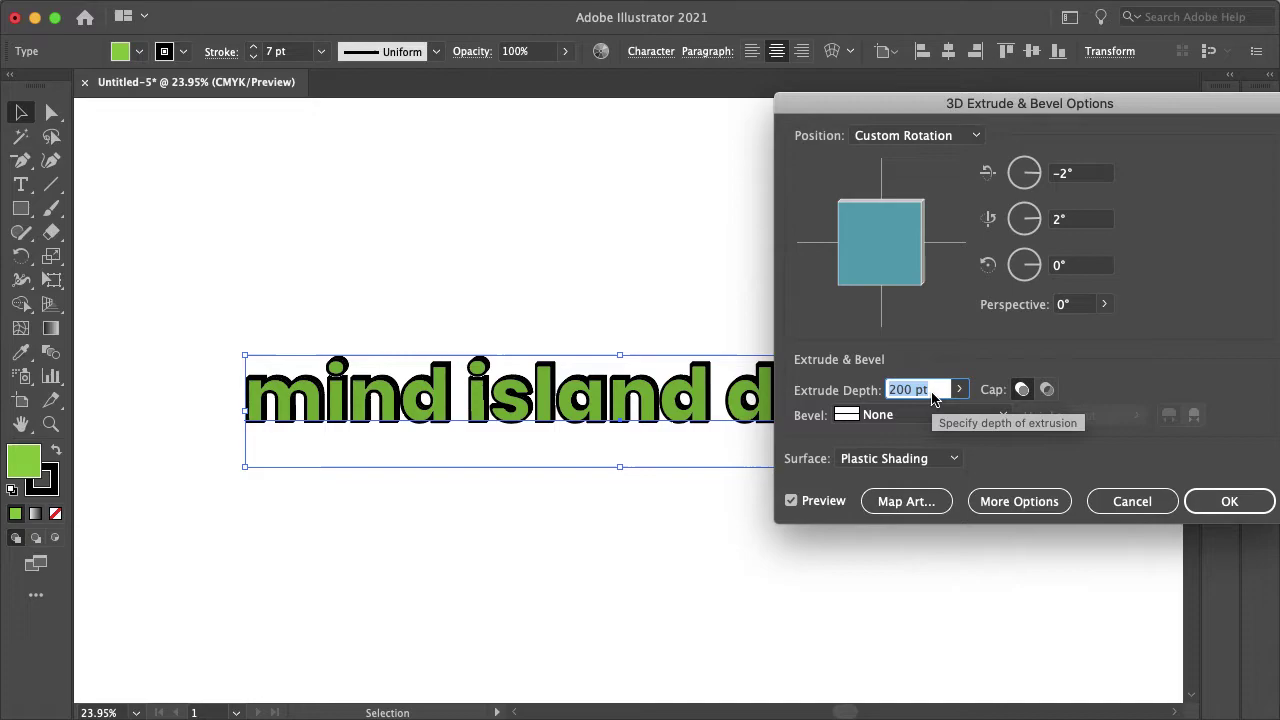
{"action": "type", "text": "250"}
{"action": "key", "text": "Tab"}
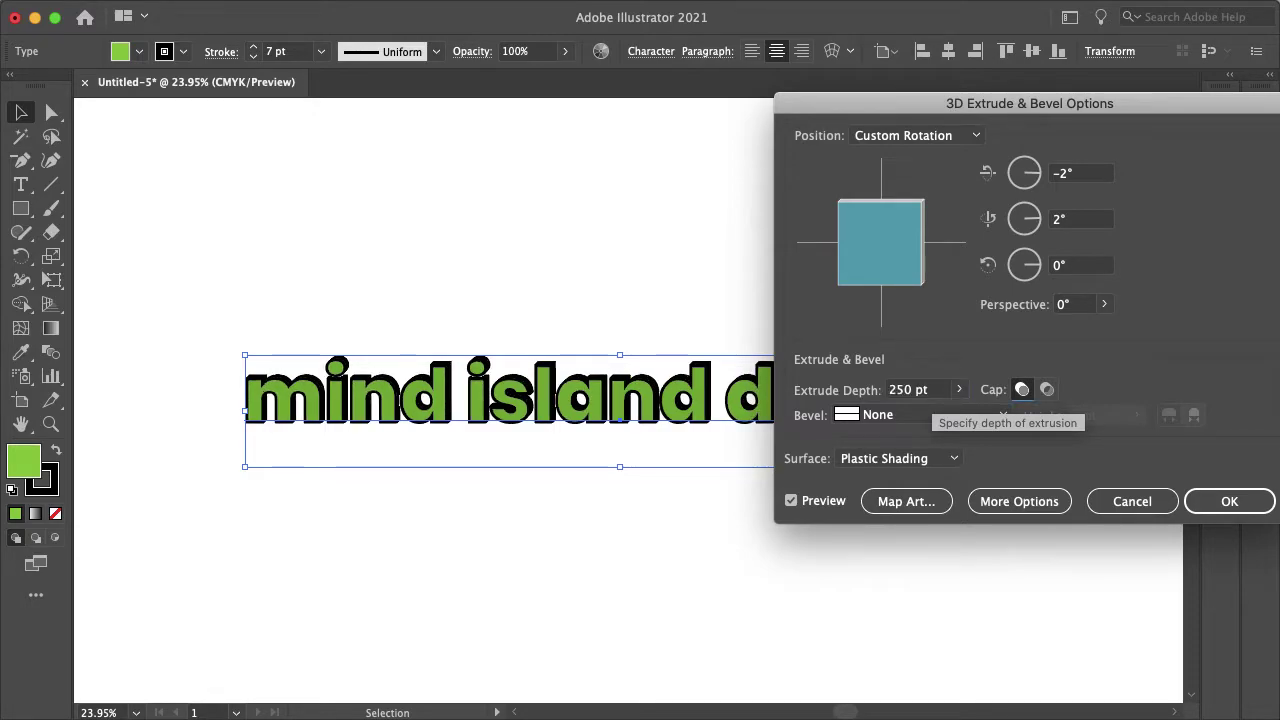
{"action": "left_click", "coordinate": [1210, 503]}
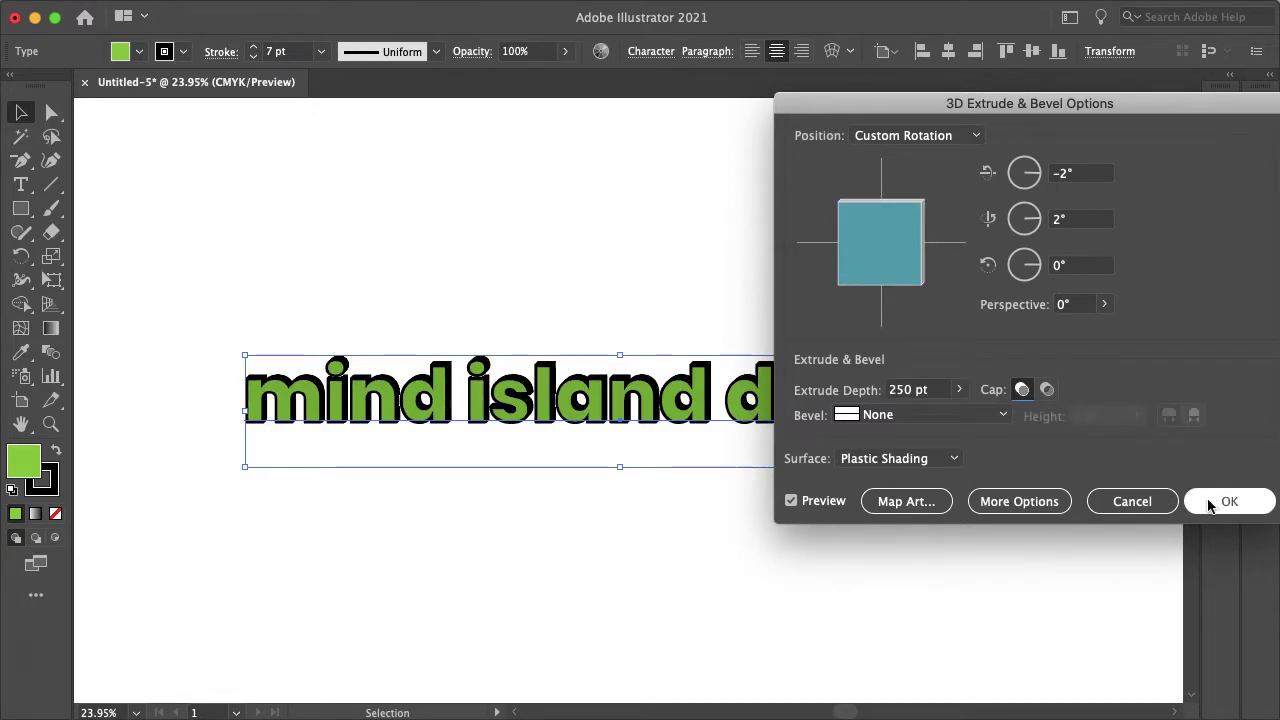
Duplicate the 3D heading straight below the original.
{"action": "left_click", "coordinate": [1210, 503]}
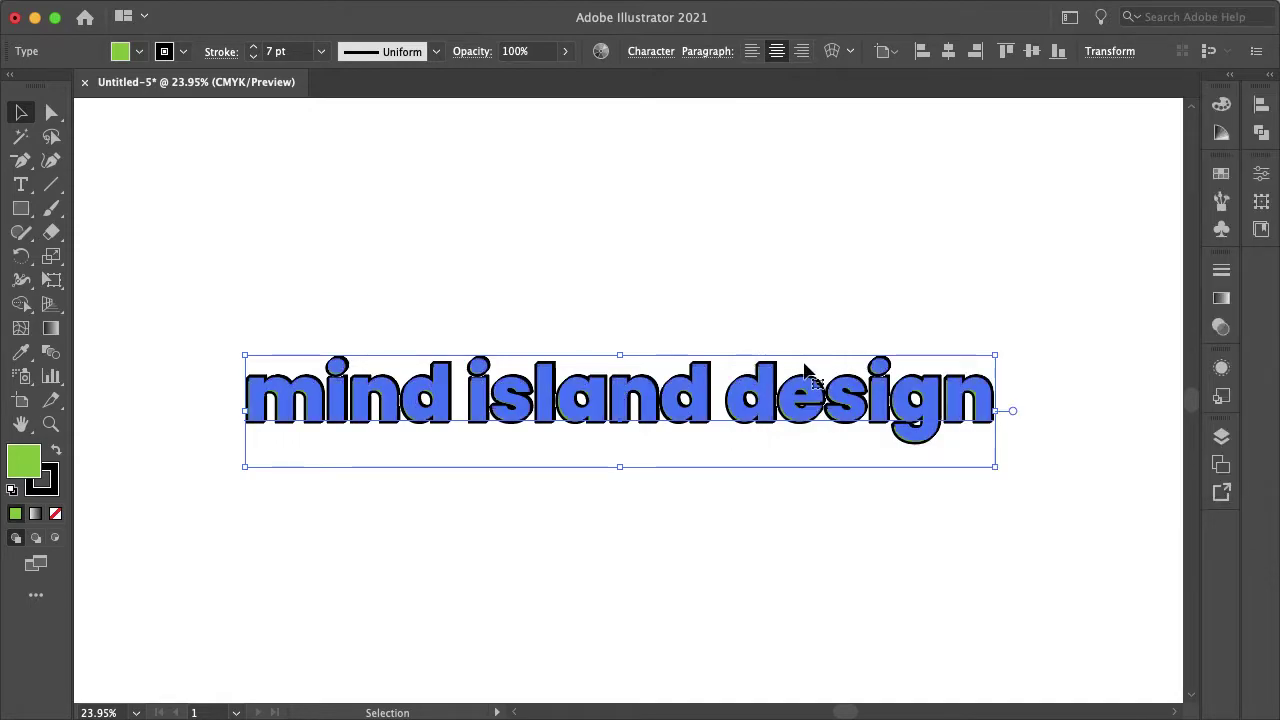
{"action": "scroll", "coordinate": [815, 366], "scroll_direction": "up", "scroll_amount": 3}
{"action": "scroll", "coordinate": [622, 237], "scroll_direction": "down", "scroll_amount": 3}
{"action": "scroll", "coordinate": [622, 237], "scroll_direction": "down", "scroll_amount": 1}
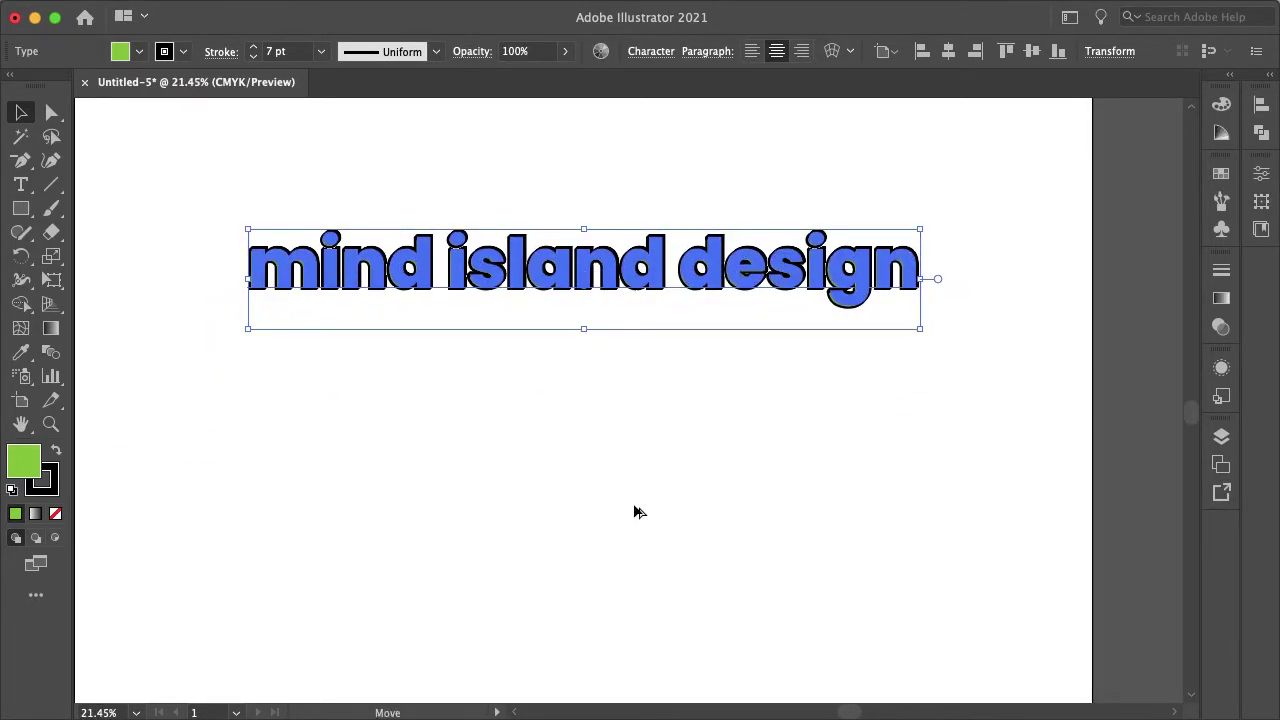
{"action": "left_click_drag", "start_coordinate": [630, 279], "coordinate": [630, 543]}
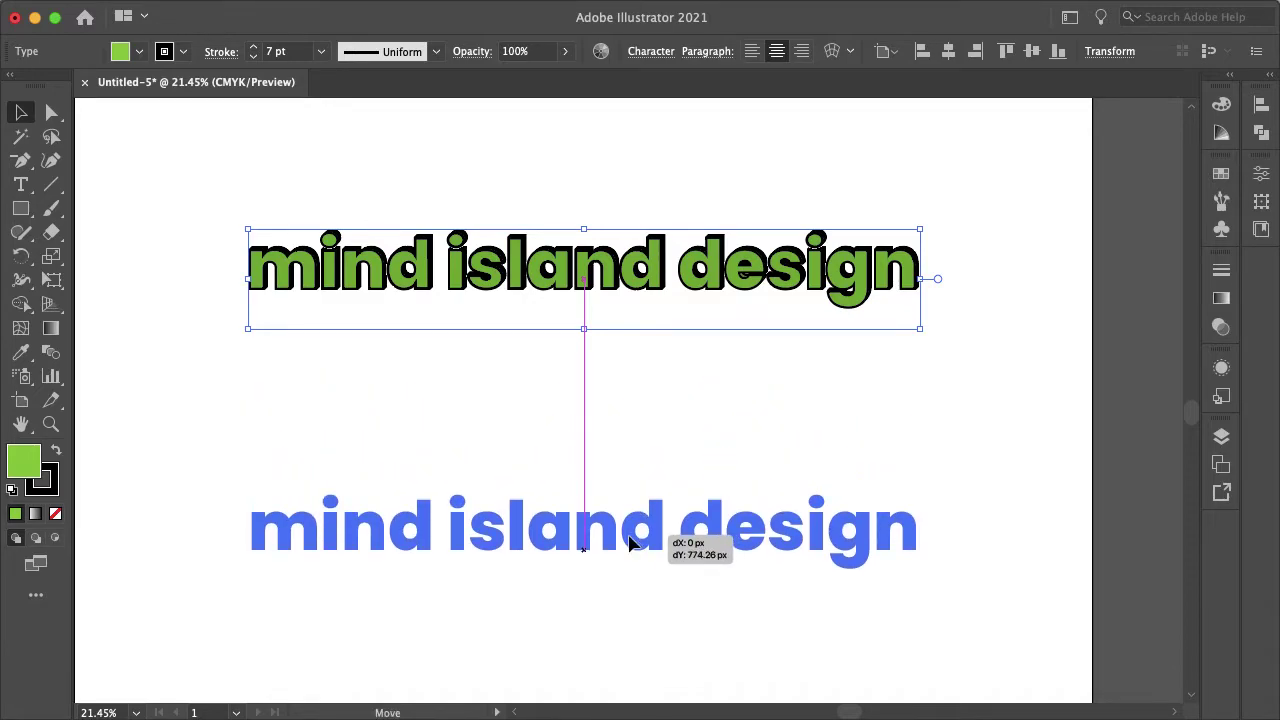
{"action": "left_click_drag", "start_coordinate": [578, 436], "coordinate": [577, 434]}
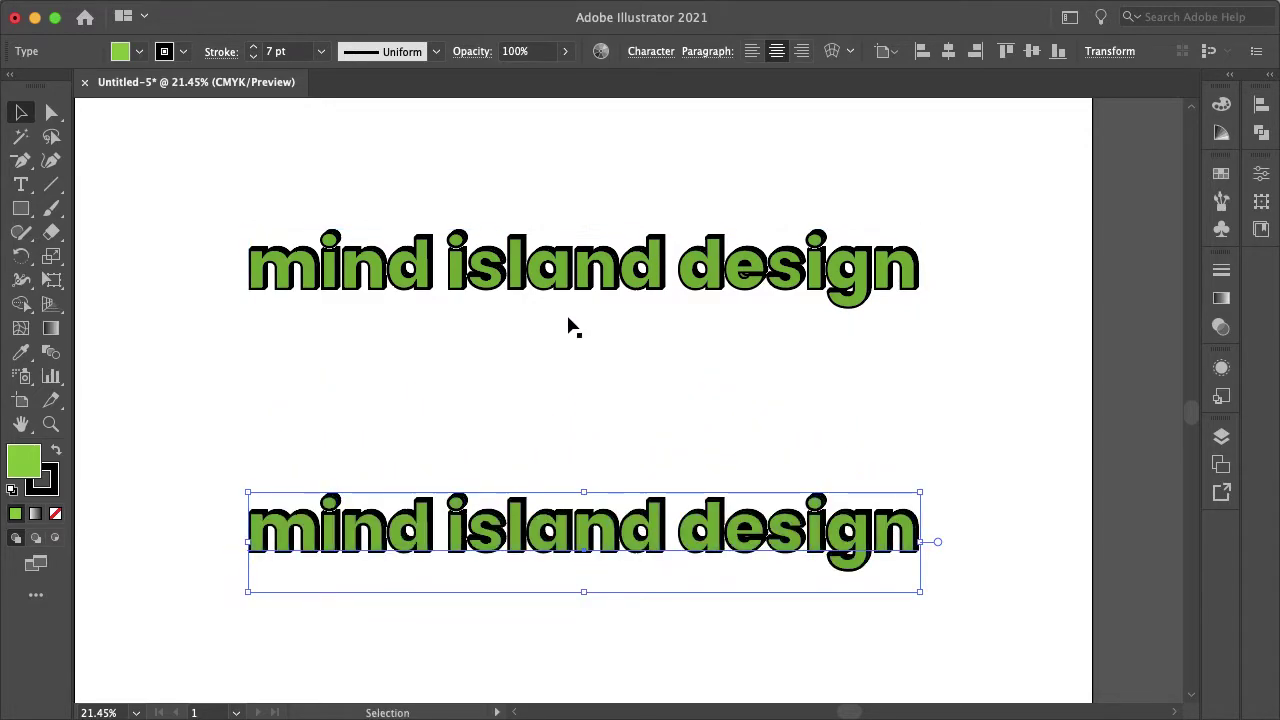
Add an 's' so the top copy reads 'mind islands design', then select the bottom copy.
{"action": "left_click", "coordinate": [557, 286]}
{"action": "scroll", "coordinate": [557, 286], "scroll_direction": "down", "scroll_amount": 2, "text": "alt"}
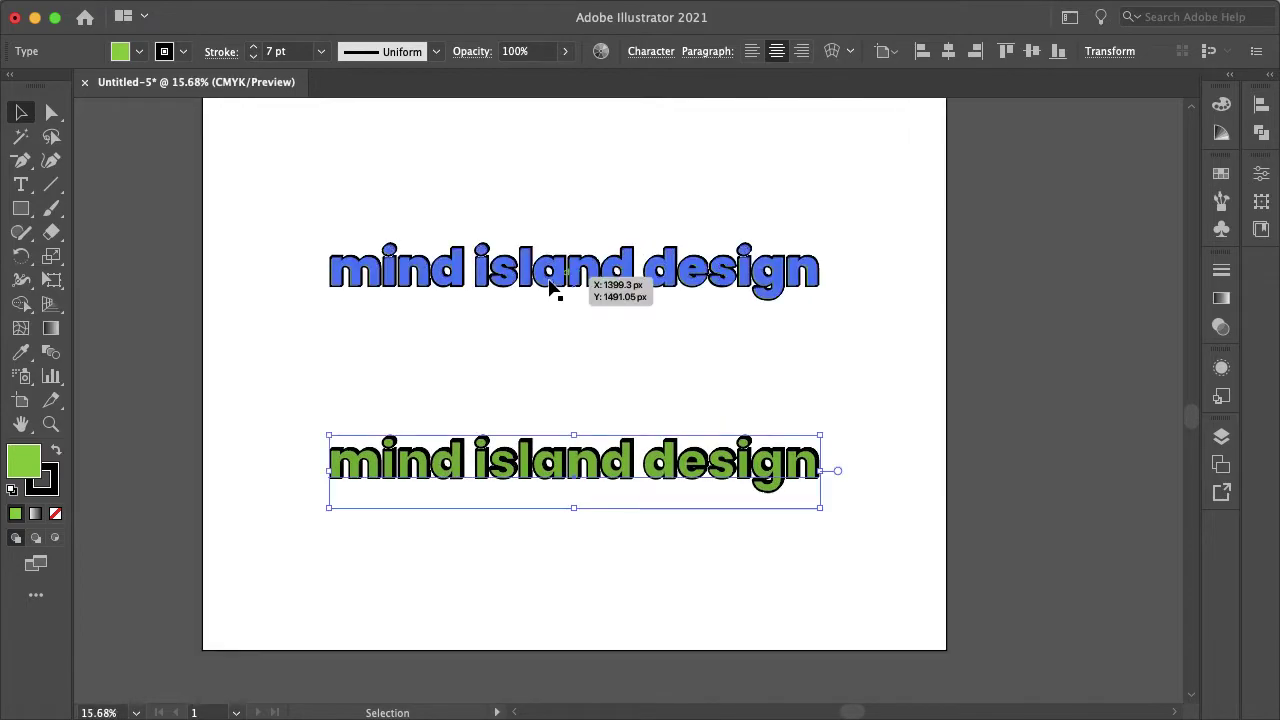
{"action": "left_click", "coordinate": [20, 184]}
{"action": "left_click", "coordinate": [631, 273]}
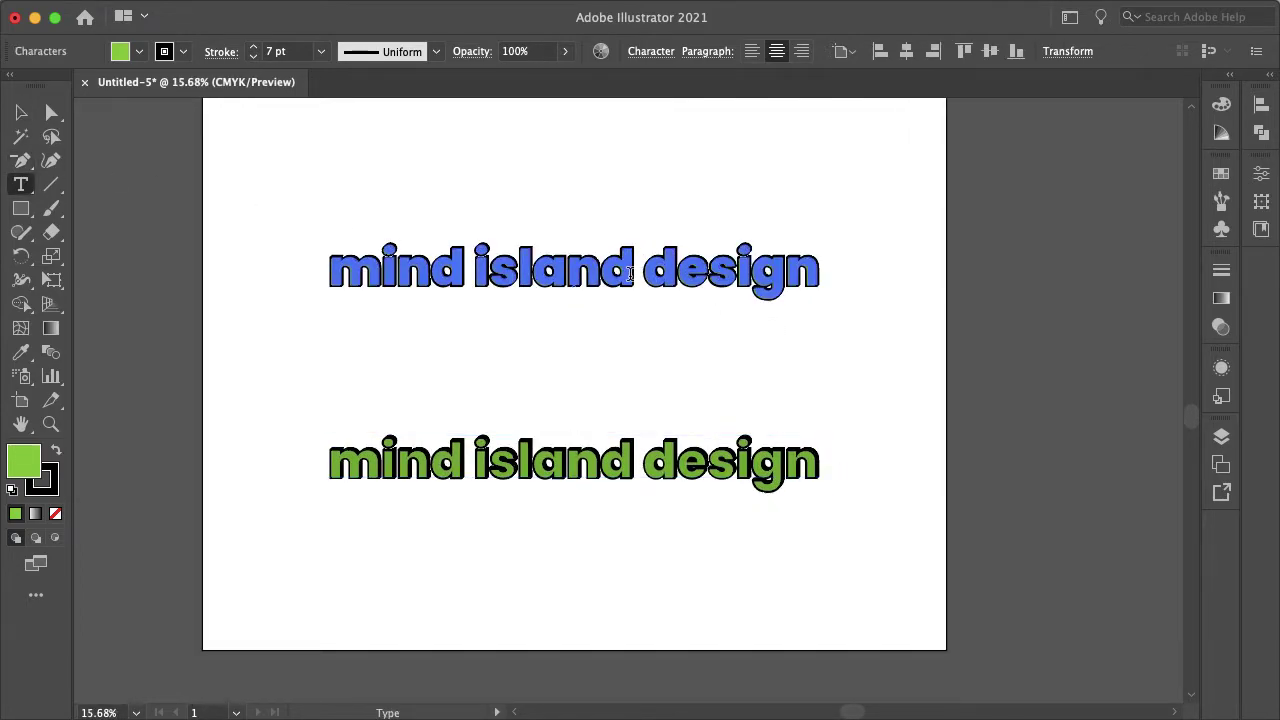
{"action": "type", "text": "s"}
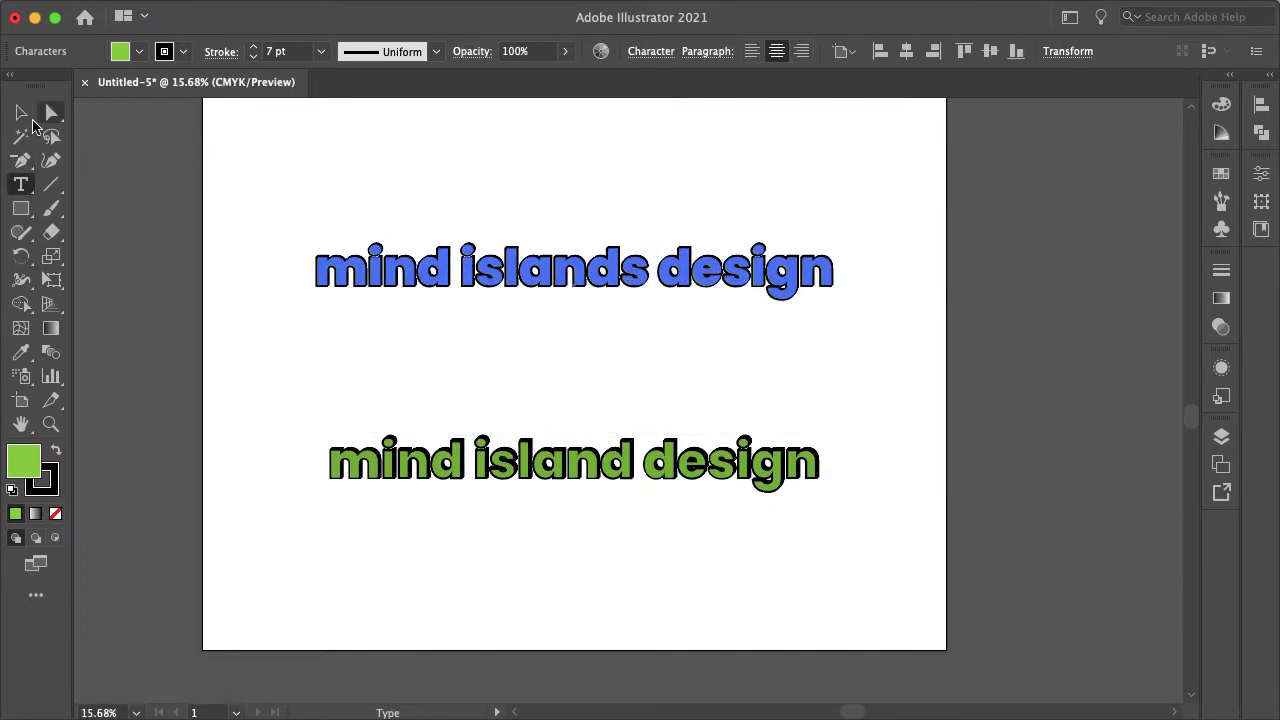
{"action": "left_click", "coordinate": [20, 112]}
{"action": "left_click", "coordinate": [365, 384]}
{"action": "left_click", "coordinate": [495, 480]}
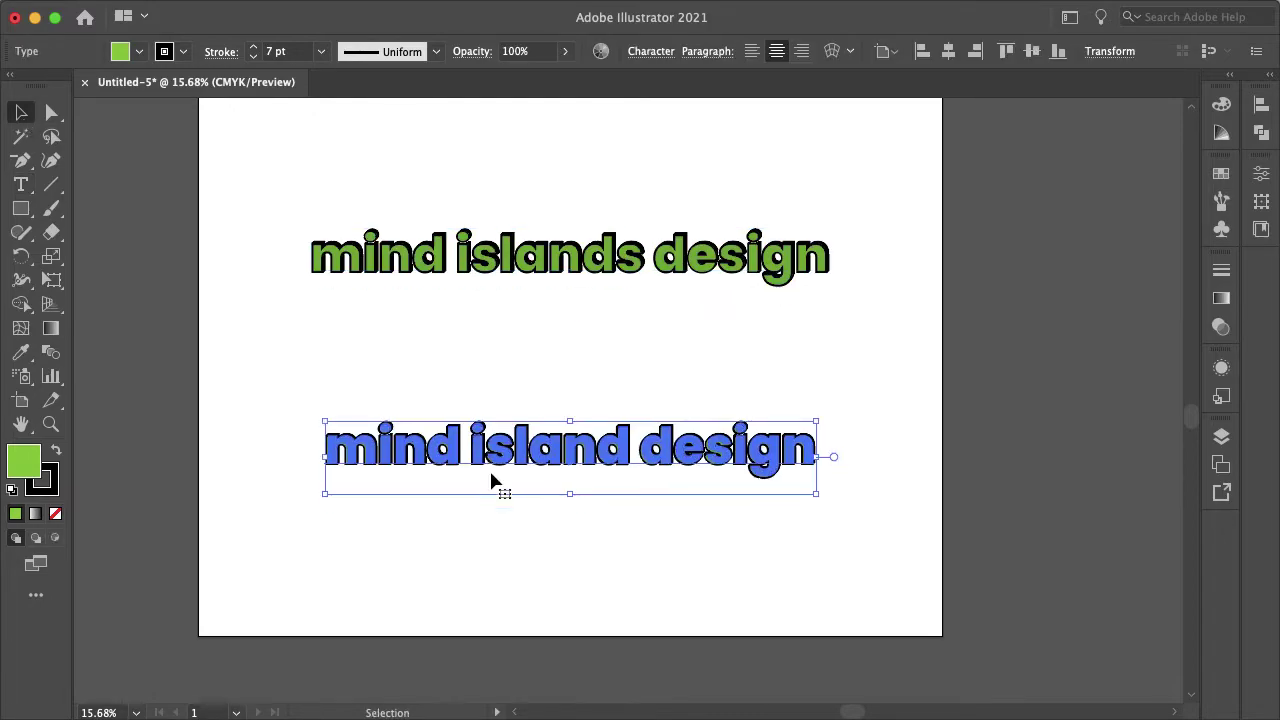
{"action": "scroll", "coordinate": [490, 481], "scroll_direction": "up", "scroll_amount": 2, "text": "alt"}
Convert the bottom text to outlines and expand its appearance.
{"action": "left_click", "coordinate": [301, 11]}
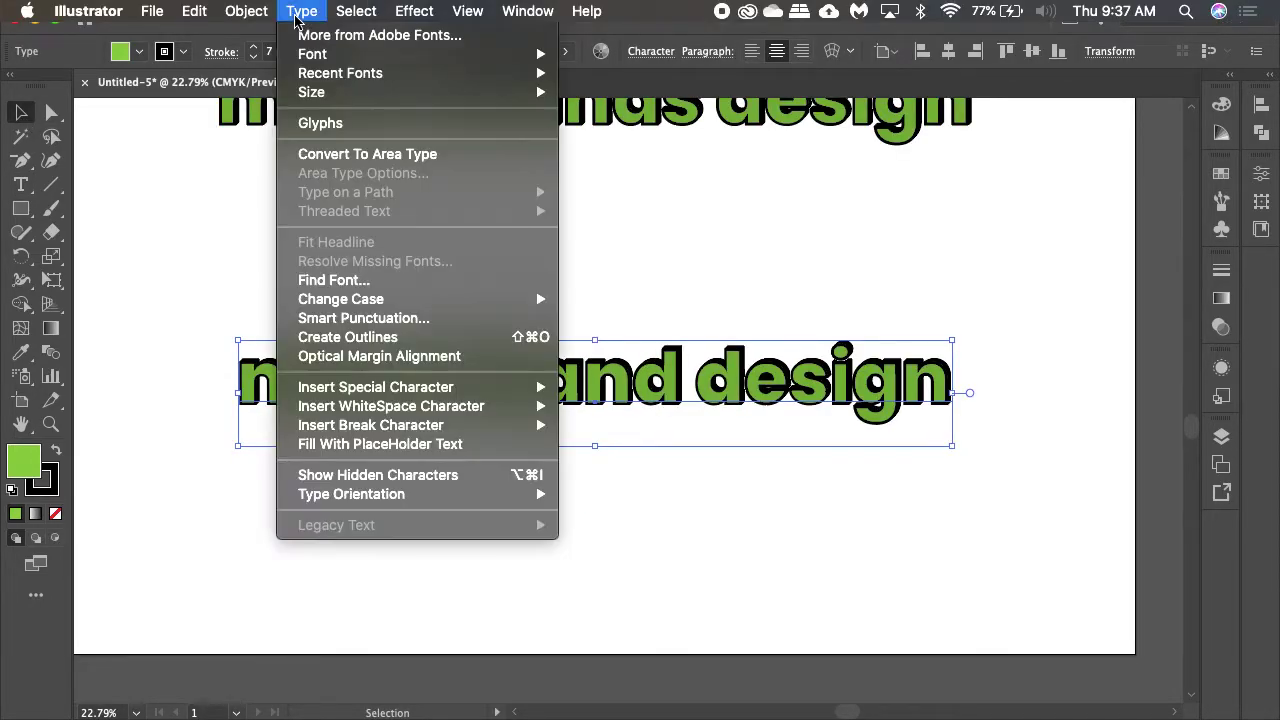
{"action": "left_click", "coordinate": [320, 340]}
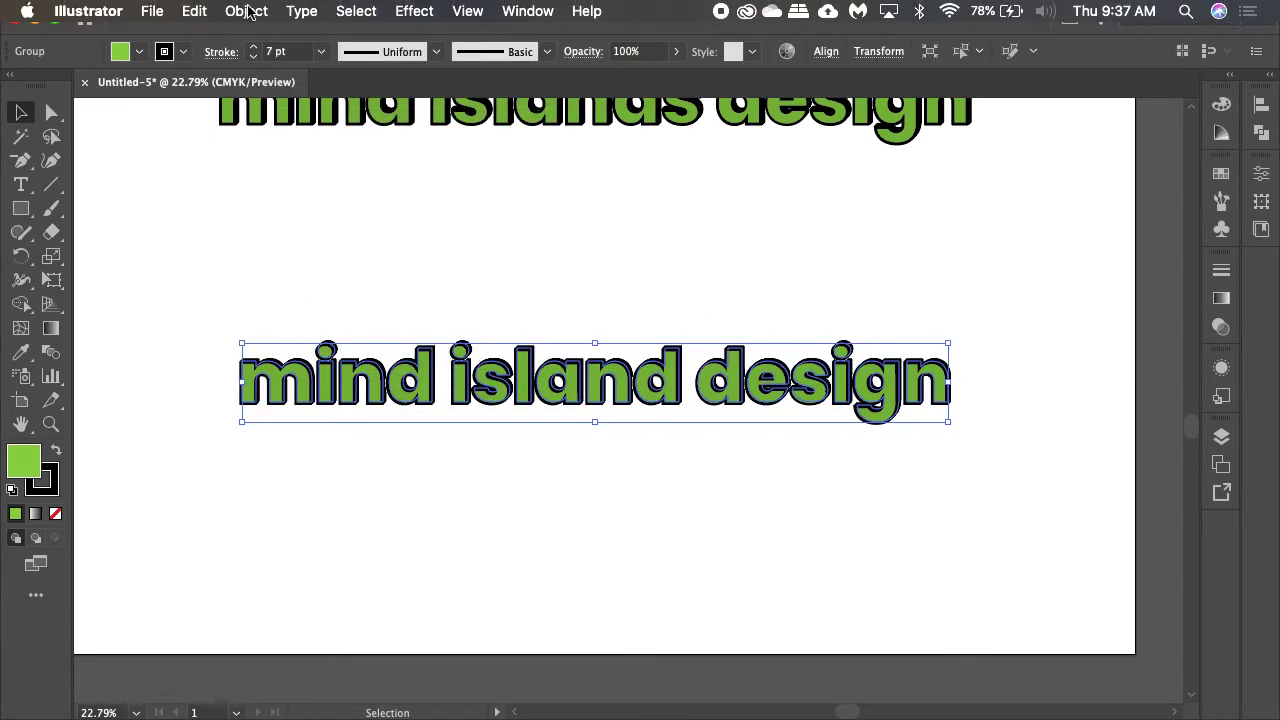
{"action": "left_click", "coordinate": [246, 11]}
{"action": "left_click", "coordinate": [308, 250]}
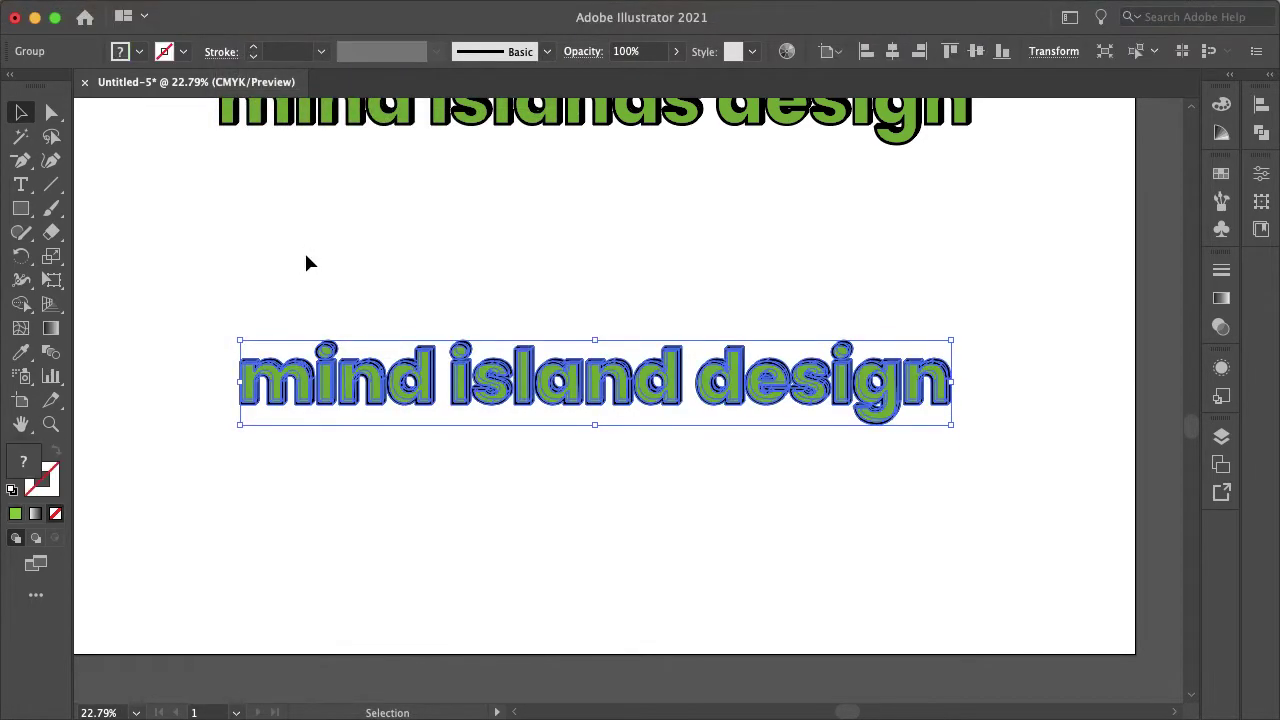
Ungroup the expanded lettering with Shift+Ctrl+G and select the 'n' group in Layers.
{"action": "left_click", "coordinate": [52, 112]}
{"action": "left_click", "coordinate": [1218, 437]}
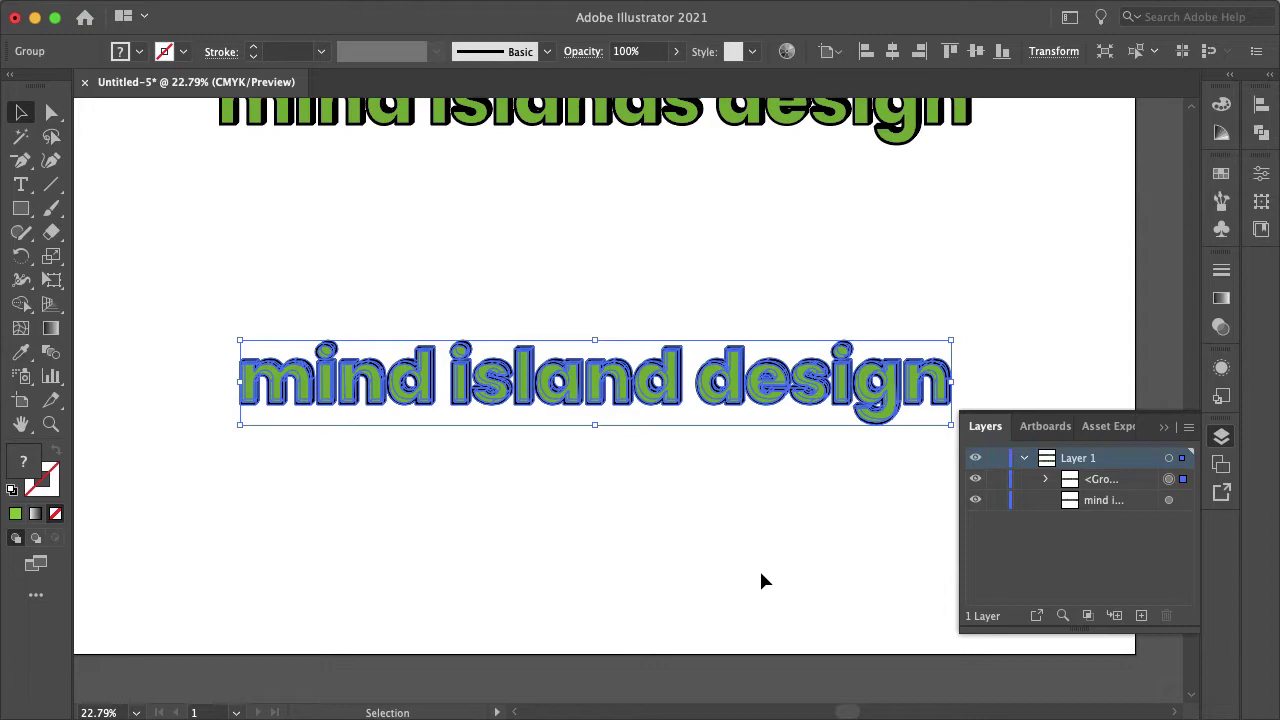
{"action": "key", "text": "super"}
{"action": "key", "text": "super+shift+g"}
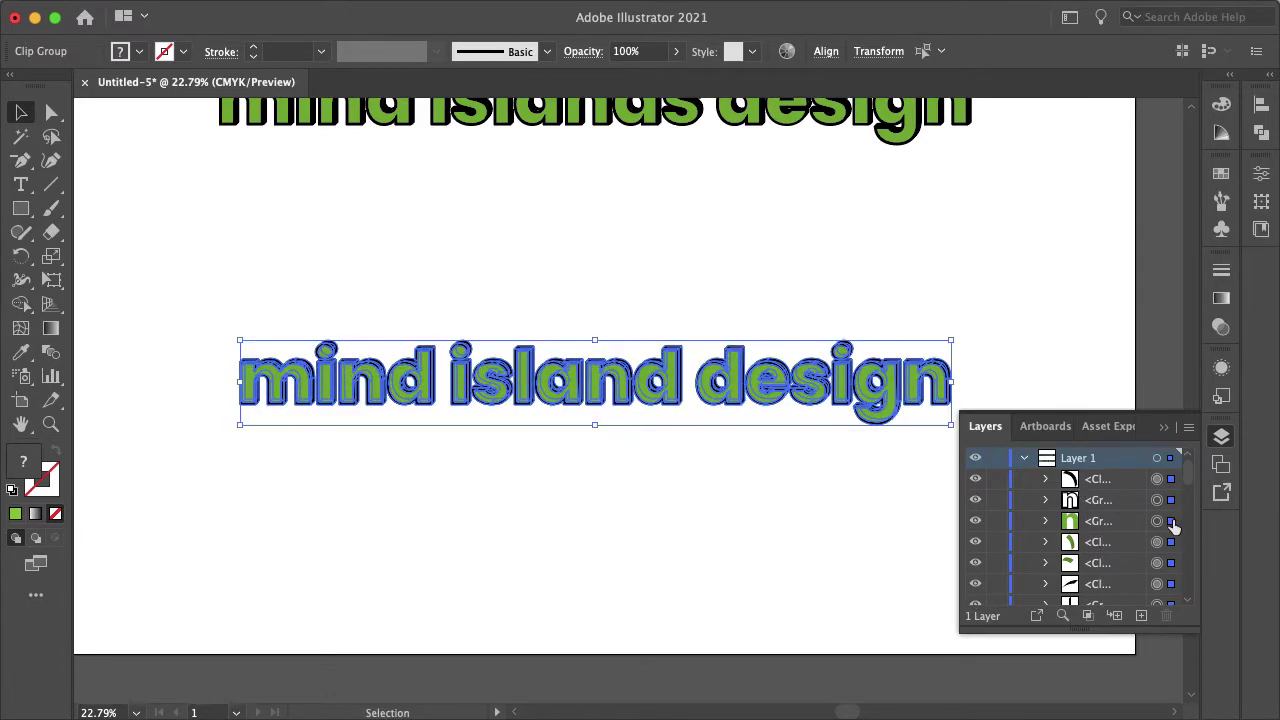
{"action": "left_click", "coordinate": [1171, 521]}
Direct-select the green letters of 'mind' and 'island' together.
{"action": "left_click", "coordinate": [52, 113]}
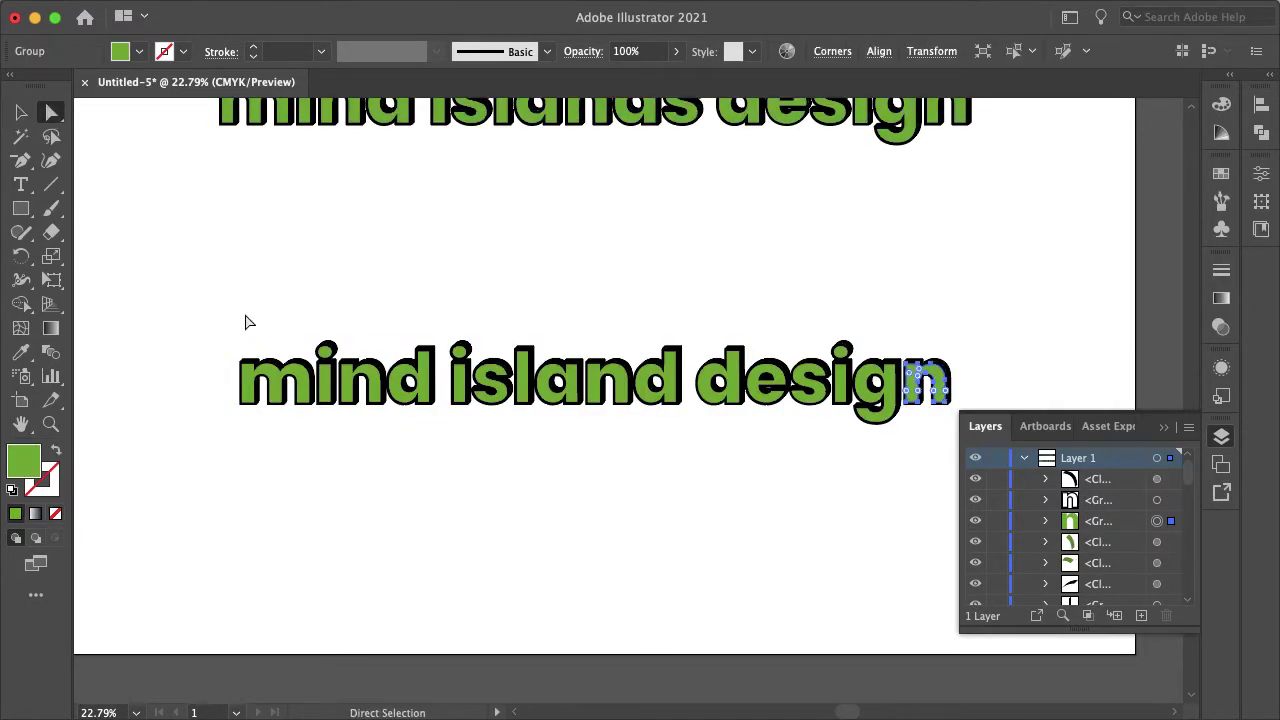
{"action": "left_click", "coordinate": [249, 322]}
{"action": "scroll", "coordinate": [400, 428], "scroll_direction": "up", "scroll_amount": 5, "text": "alt"}
{"action": "scroll", "coordinate": [400, 428], "scroll_direction": "up", "scroll_amount": 3, "text": "alt"}
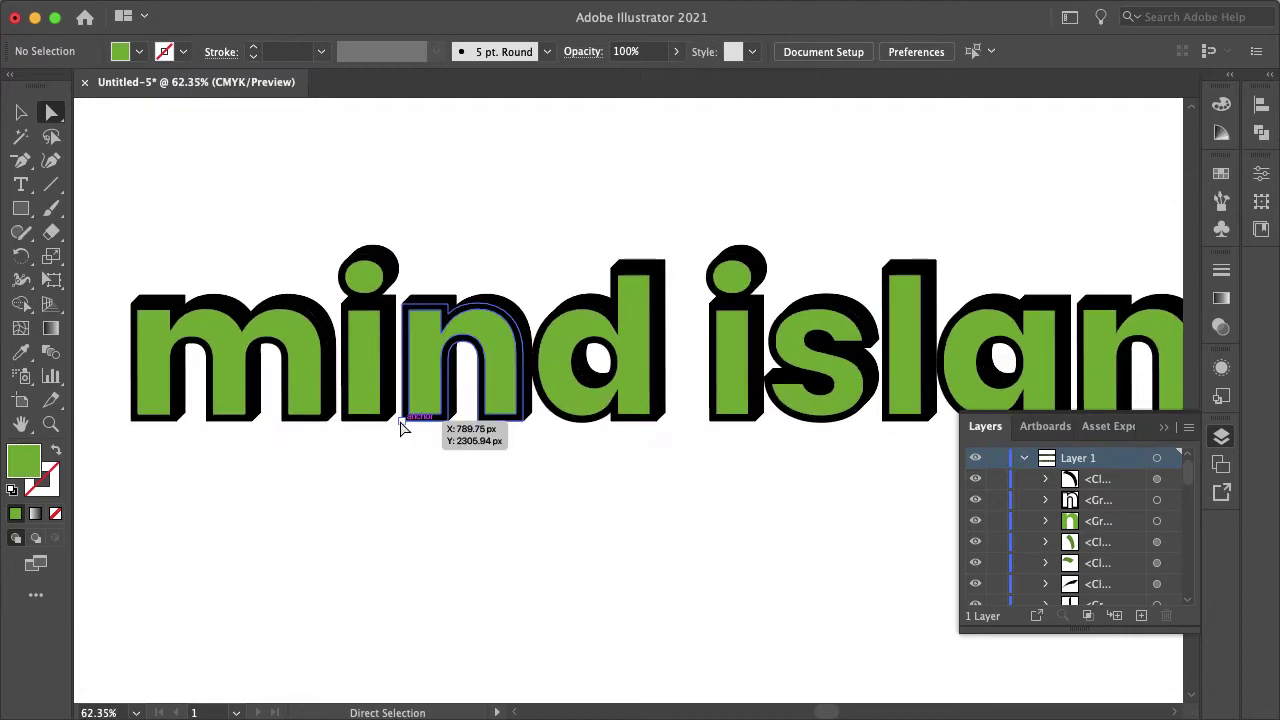
{"action": "scroll", "coordinate": [400, 428], "scroll_direction": "left", "scroll_amount": 2}
{"action": "scroll", "coordinate": [400, 428], "scroll_direction": "up", "scroll_amount": 1}
{"action": "left_click", "coordinate": [390, 395]}
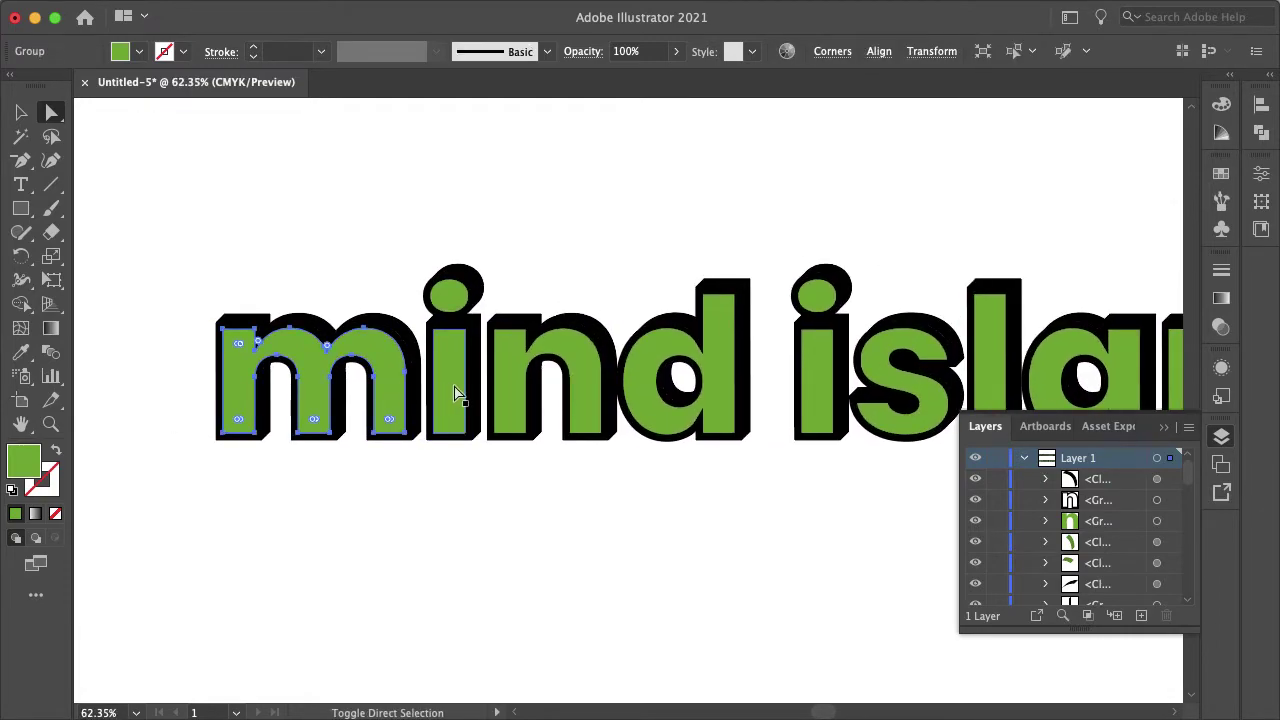
{"action": "left_click", "coordinate": [456, 395], "text": "shift"}
{"action": "left_click", "coordinate": [449, 298], "text": "shift"}
{"action": "left_click", "coordinate": [509, 366], "text": "shift"}
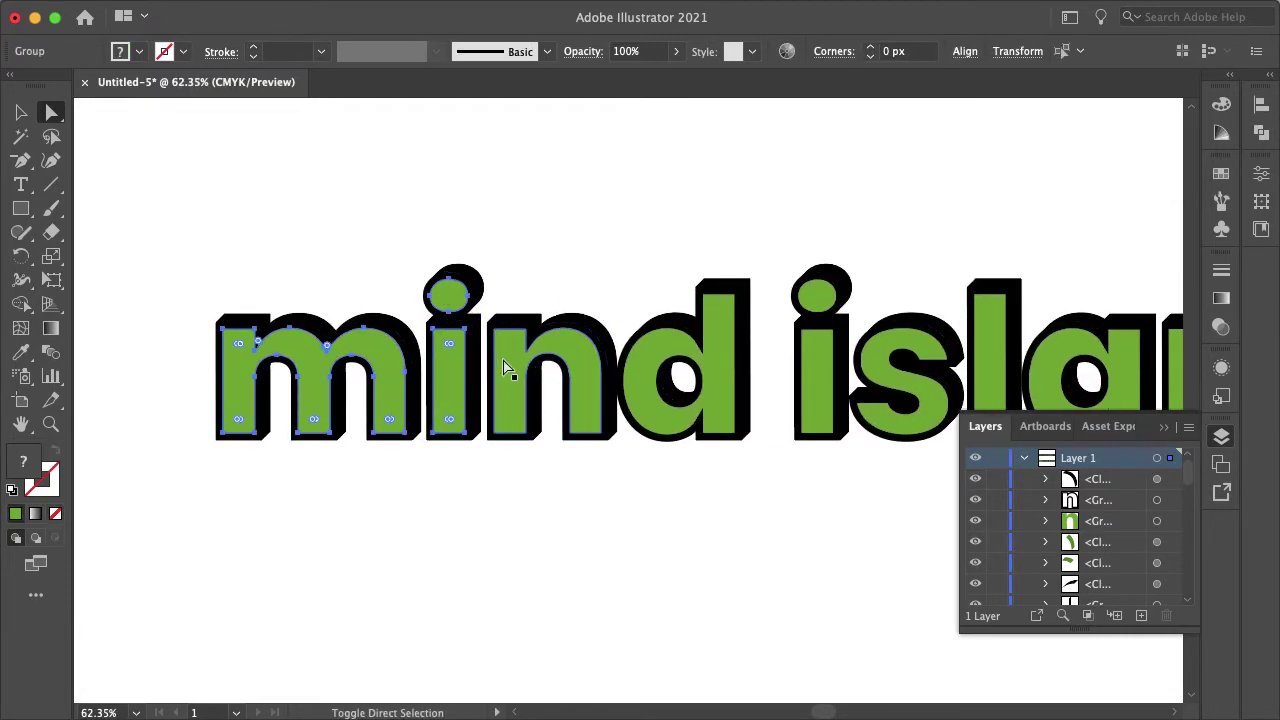
{"action": "scroll", "coordinate": [509, 370], "scroll_direction": "right", "scroll_amount": 2}
{"action": "scroll", "coordinate": [509, 370], "scroll_direction": "right", "scroll_amount": 3}
{"action": "left_click", "coordinate": [430, 380], "text": "shift"}
{"action": "left_click", "coordinate": [520, 400], "text": "shift"}
{"action": "left_click", "coordinate": [610, 400], "text": "shift"}
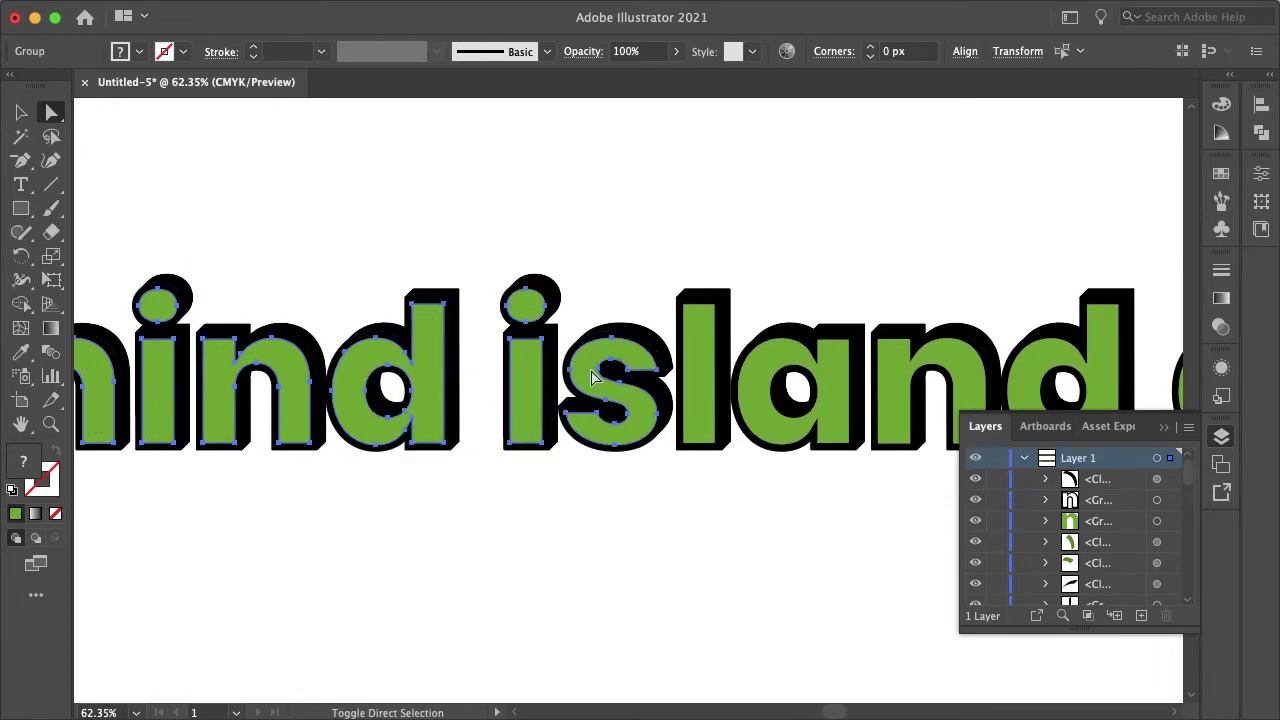
{"action": "left_click", "coordinate": [705, 380], "text": "shift"}
{"action": "left_click", "coordinate": [790, 400], "text": "shift"}
Add the green letters of 'design' to the selection.
{"action": "scroll", "coordinate": [700, 400], "scroll_direction": "right", "scroll_amount": 5}
{"action": "left_click", "coordinate": [507, 404], "text": "shift"}
{"action": "left_click", "coordinate": [590, 400], "text": "shift"}
{"action": "left_click", "coordinate": [795, 390], "text": "shift"}
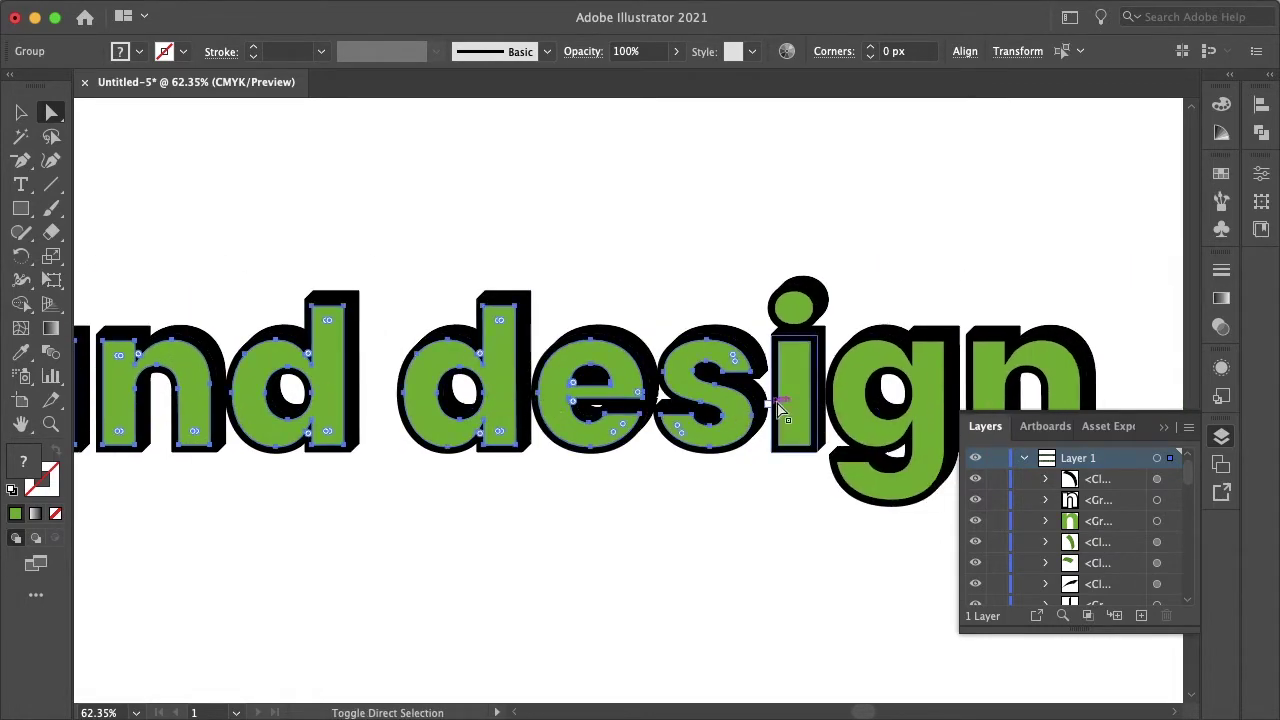
{"action": "left_click", "coordinate": [795, 300], "text": "shift"}
{"action": "left_click", "coordinate": [890, 400], "text": "shift"}
{"action": "scroll", "coordinate": [920, 386], "scroll_direction": "right", "scroll_amount": 5}
{"action": "left_click", "coordinate": [800, 364], "text": "shift"}
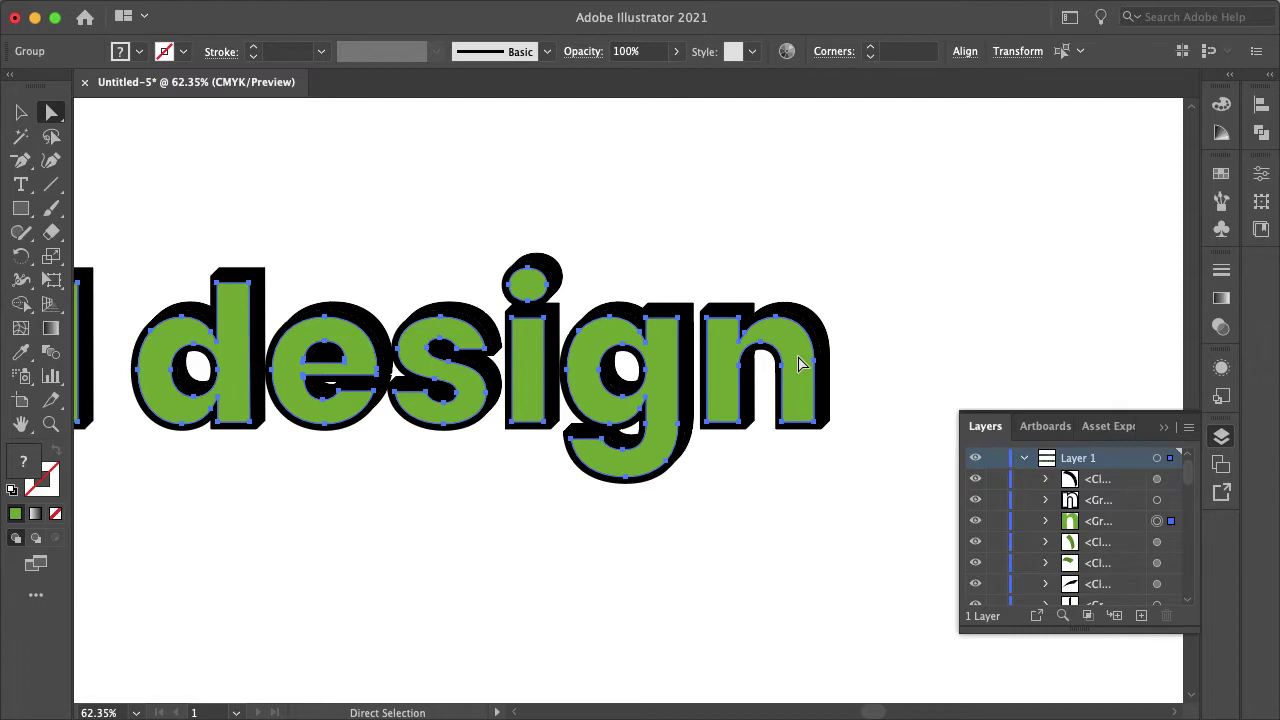
Hide the green letter group in the Layers panel.
{"action": "key", "text": "v"}
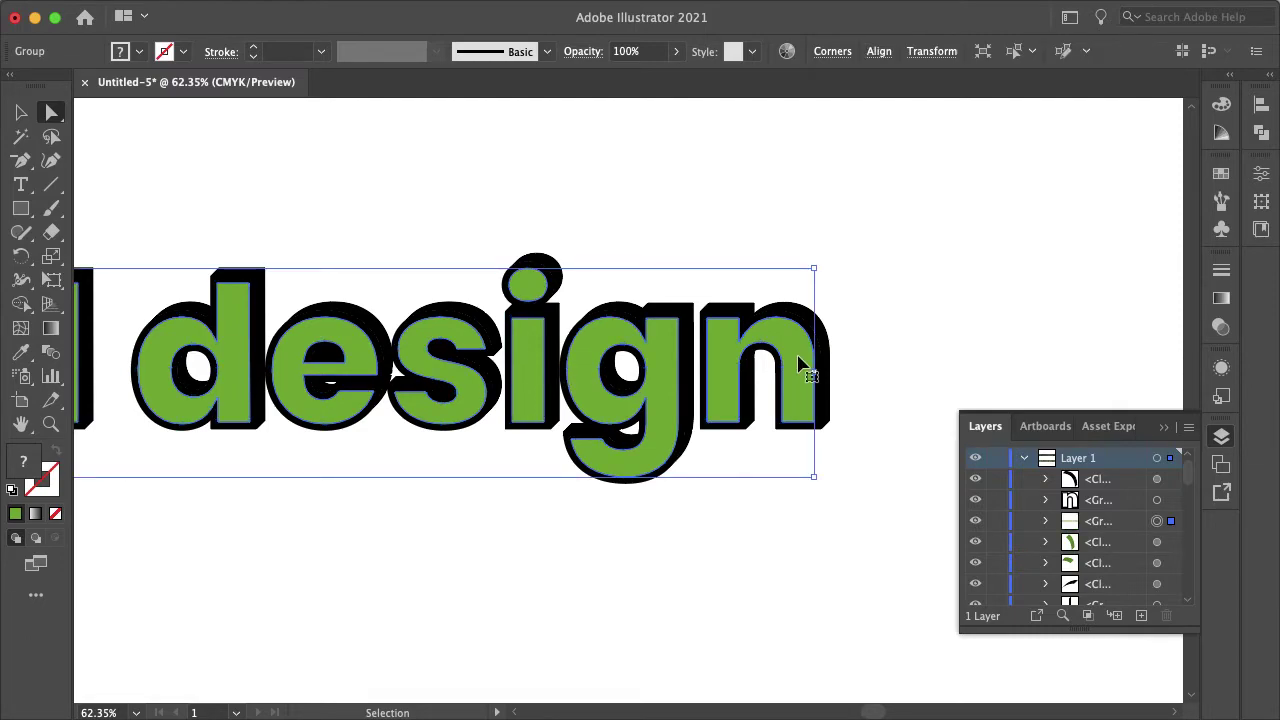
{"action": "left_click", "coordinate": [975, 520]}
{"action": "scroll", "coordinate": [713, 493], "scroll_direction": "down", "scroll_amount": 3}
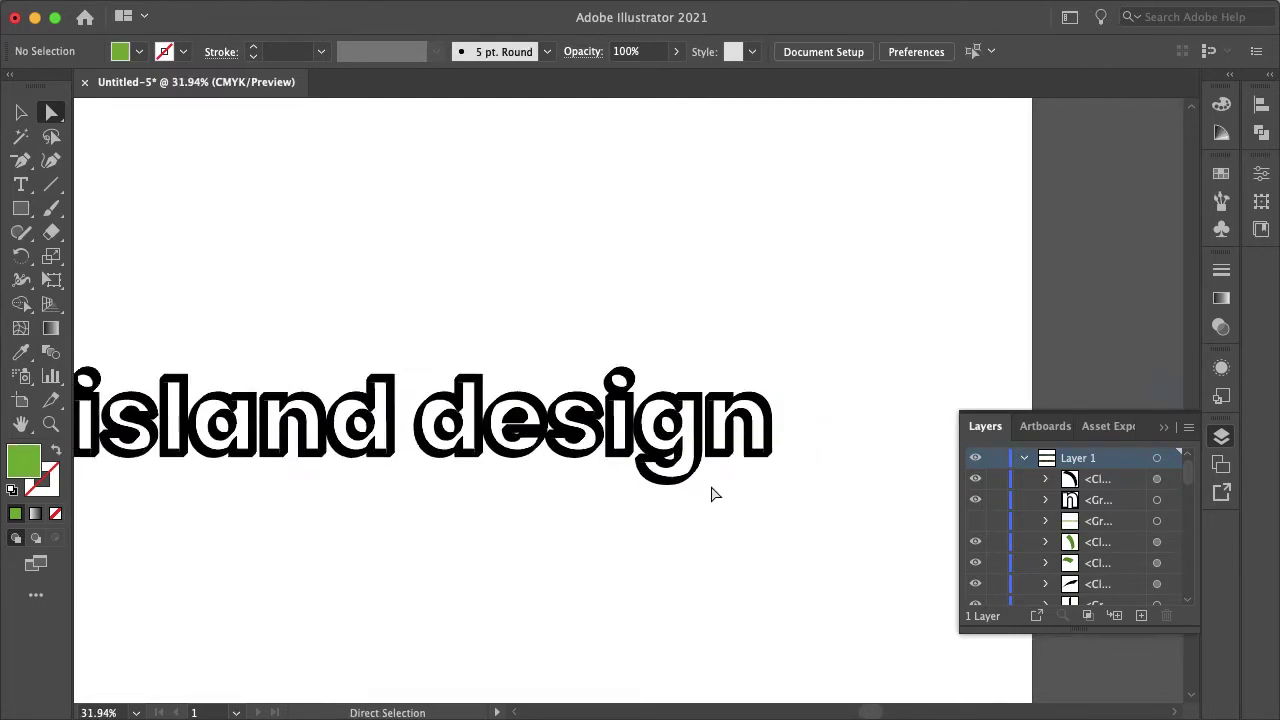
{"action": "scroll", "coordinate": [713, 493], "scroll_direction": "down", "scroll_amount": 3}
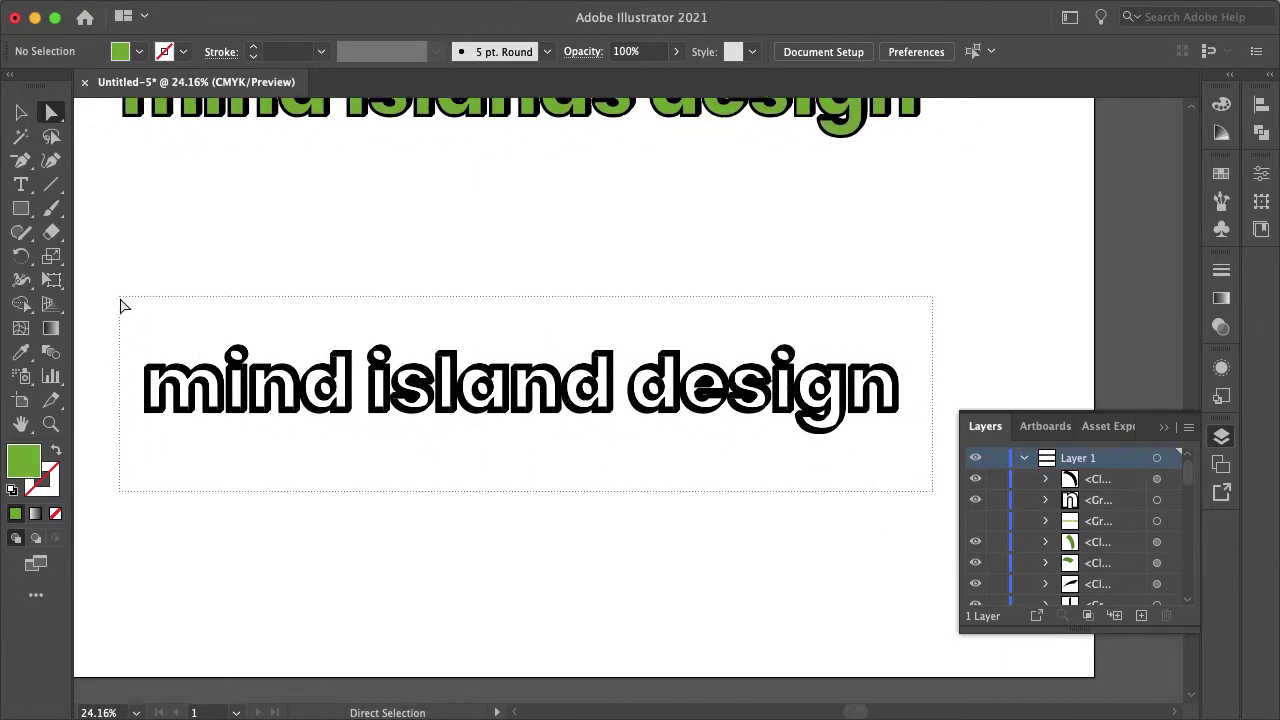
Group the black outline pieces, move the green group above them, and unhide it.
{"action": "left_click_drag", "start_coordinate": [120, 299], "coordinate": [120, 299]}
{"action": "key", "text": "ctrl+g"}
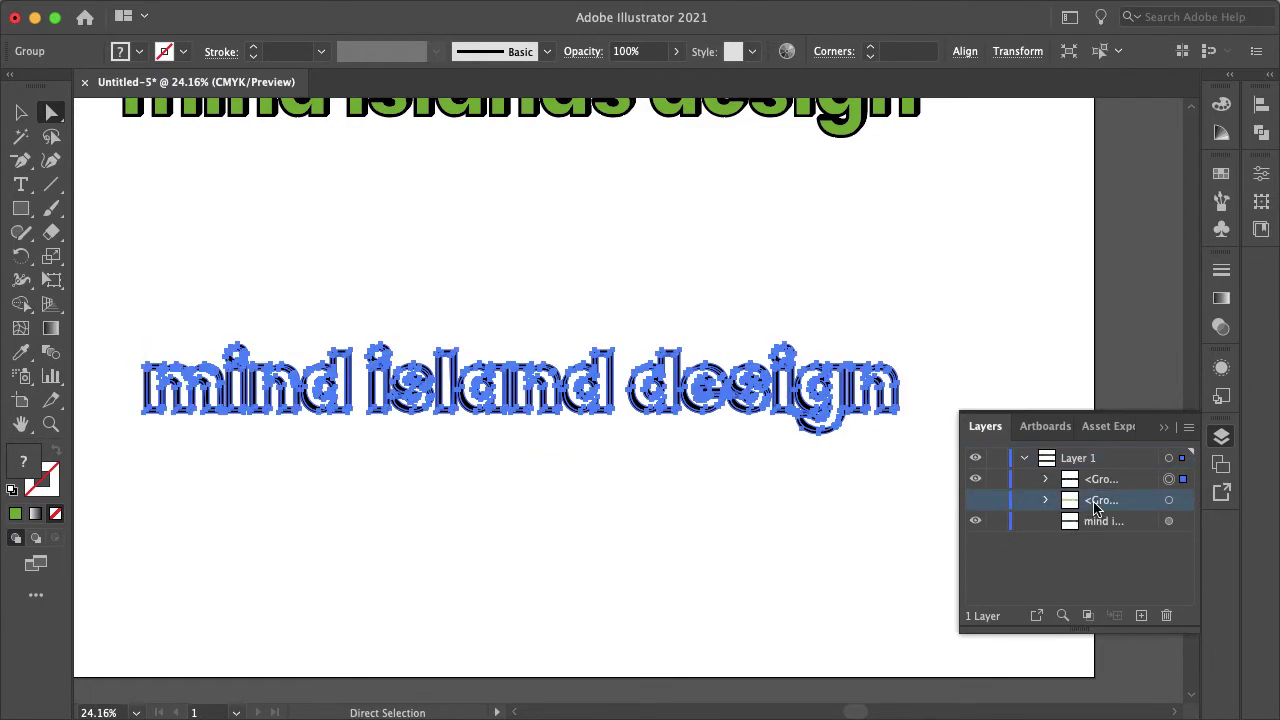
{"action": "left_click_drag", "start_coordinate": [1097, 503], "coordinate": [1088, 480]}
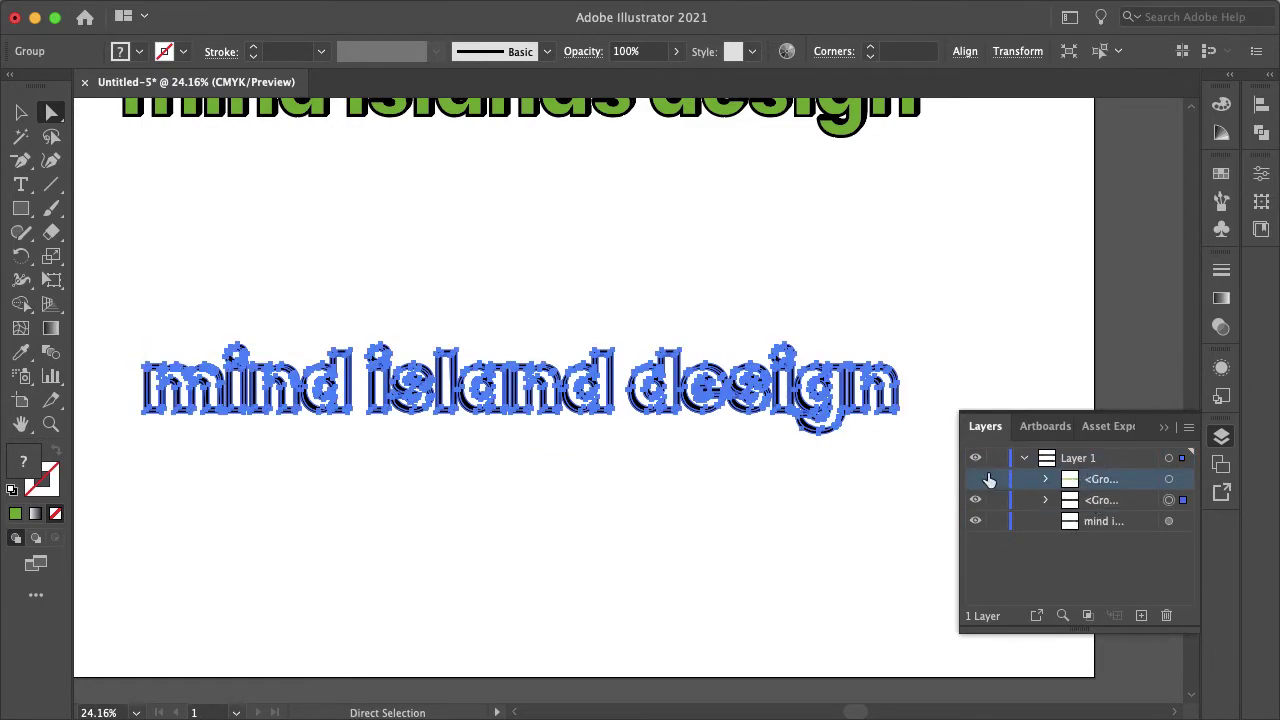
{"action": "left_click", "coordinate": [977, 480]}
{"action": "key", "text": "v"}
{"action": "left_click", "coordinate": [253, 294]}
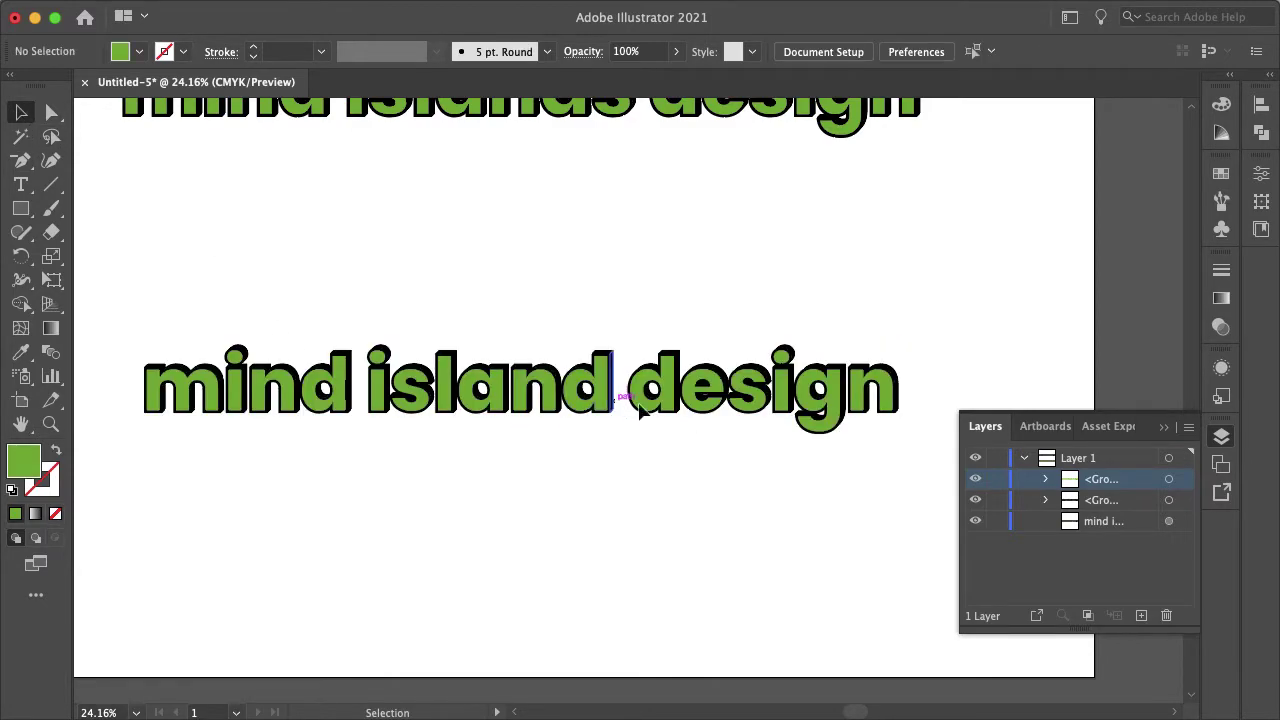
{"action": "scroll", "coordinate": [866, 477], "scroll_direction": "left", "scroll_amount": 2}
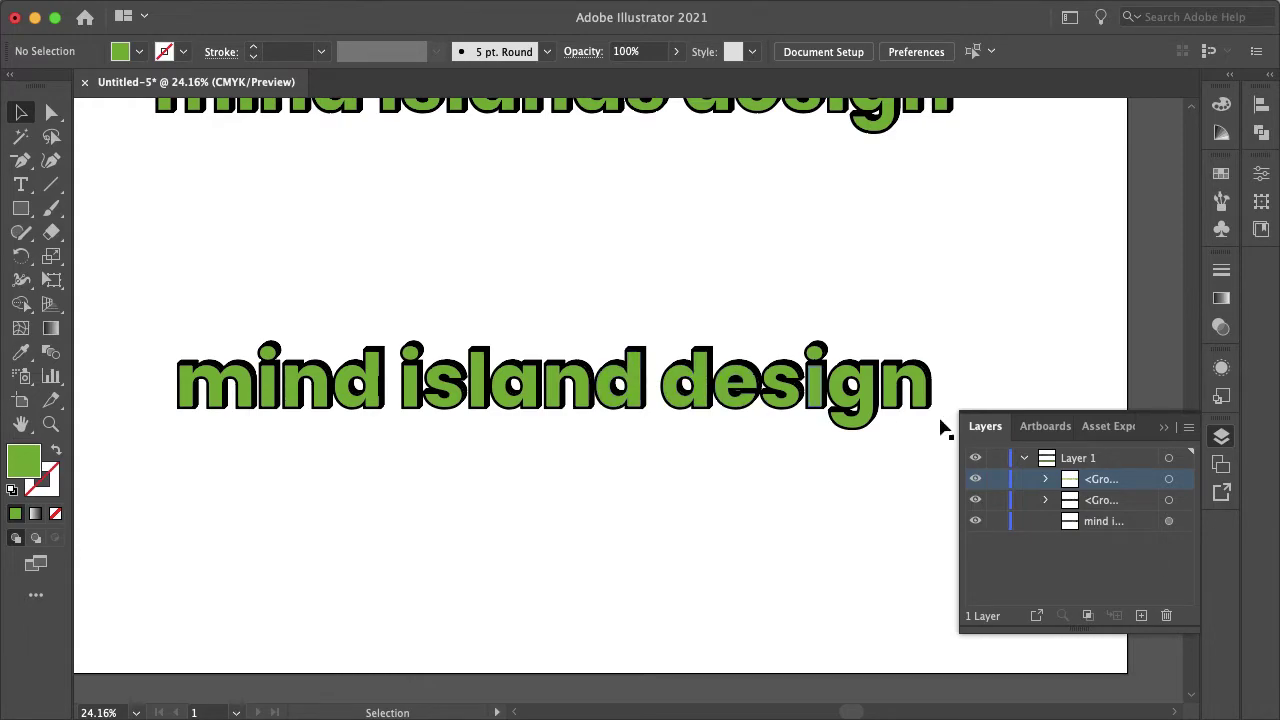
Select the outline group and take the Shape Builder tool with a black fill.
{"action": "left_click", "coordinate": [1170, 500]}
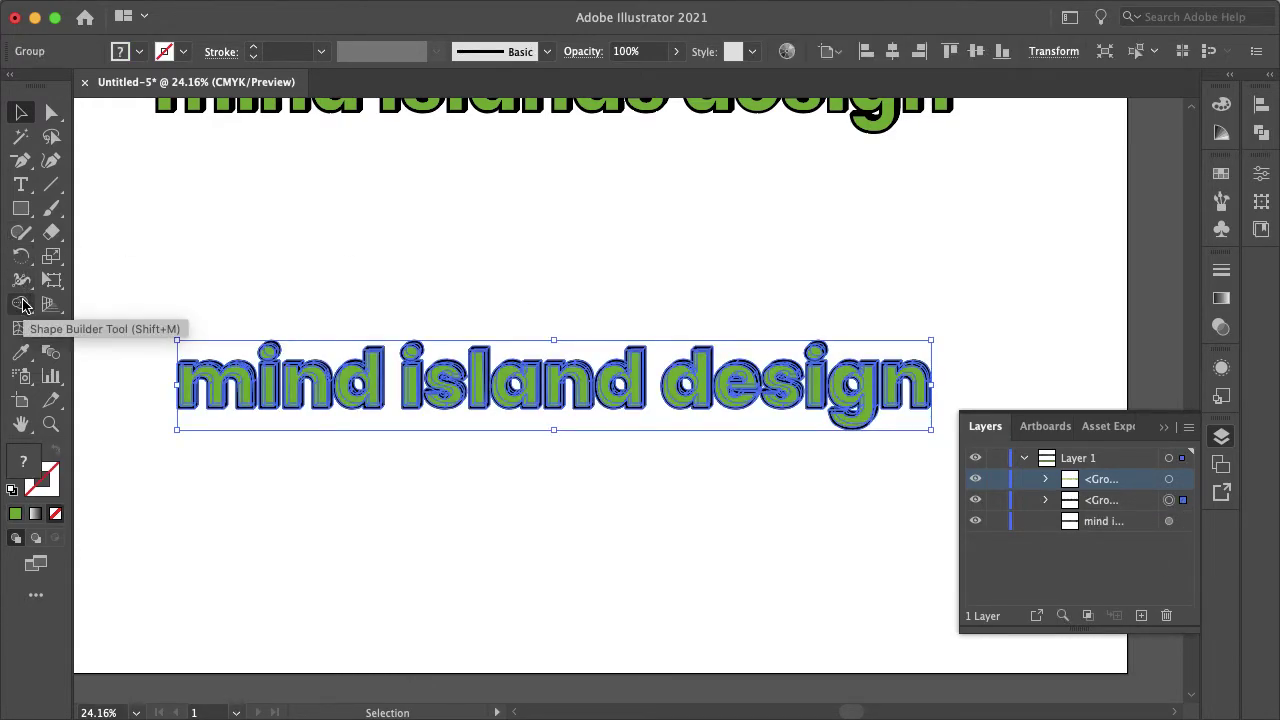
{"action": "left_click", "coordinate": [23, 304]}
{"action": "scroll", "coordinate": [588, 360], "scroll_direction": "up", "scroll_amount": 10}
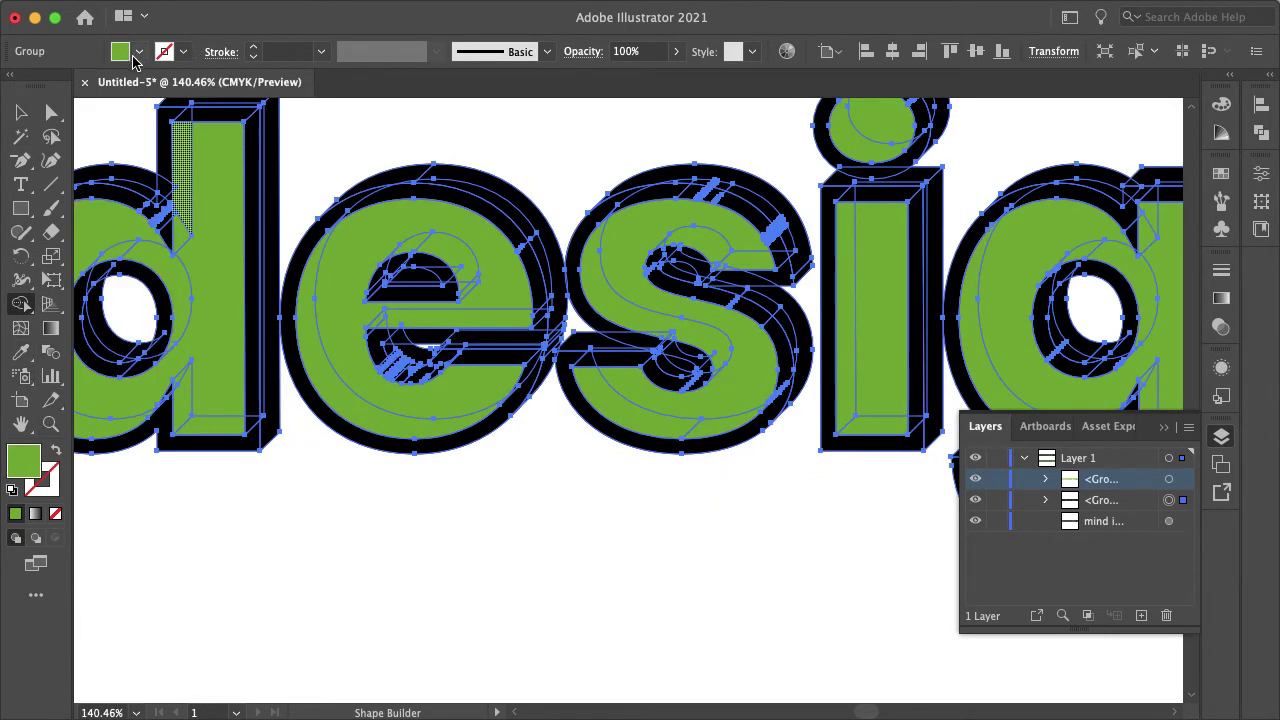
{"action": "left_click", "coordinate": [137, 53]}
{"action": "left_click", "coordinate": [54, 90]}
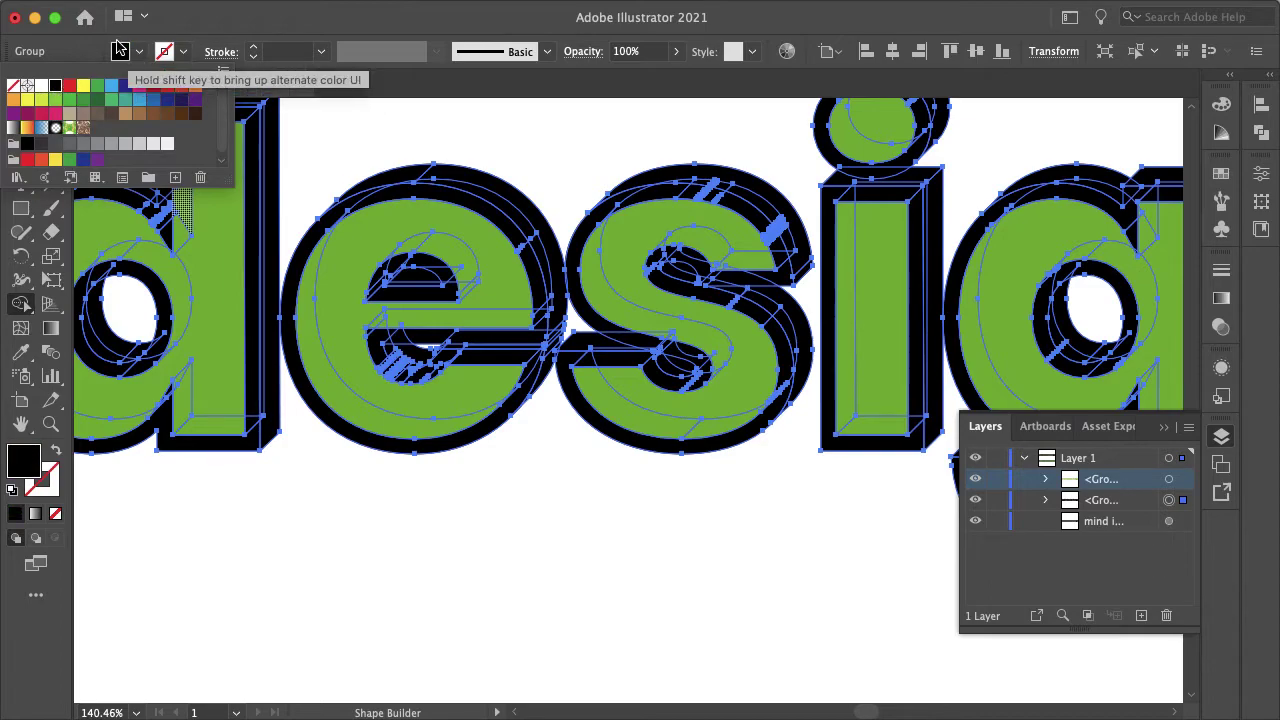
{"action": "left_click", "coordinate": [137, 53]}
Fill the white gap inside the 'e' with black, then deselect.
{"action": "scroll", "coordinate": [553, 218], "scroll_direction": "right", "scroll_amount": 10}
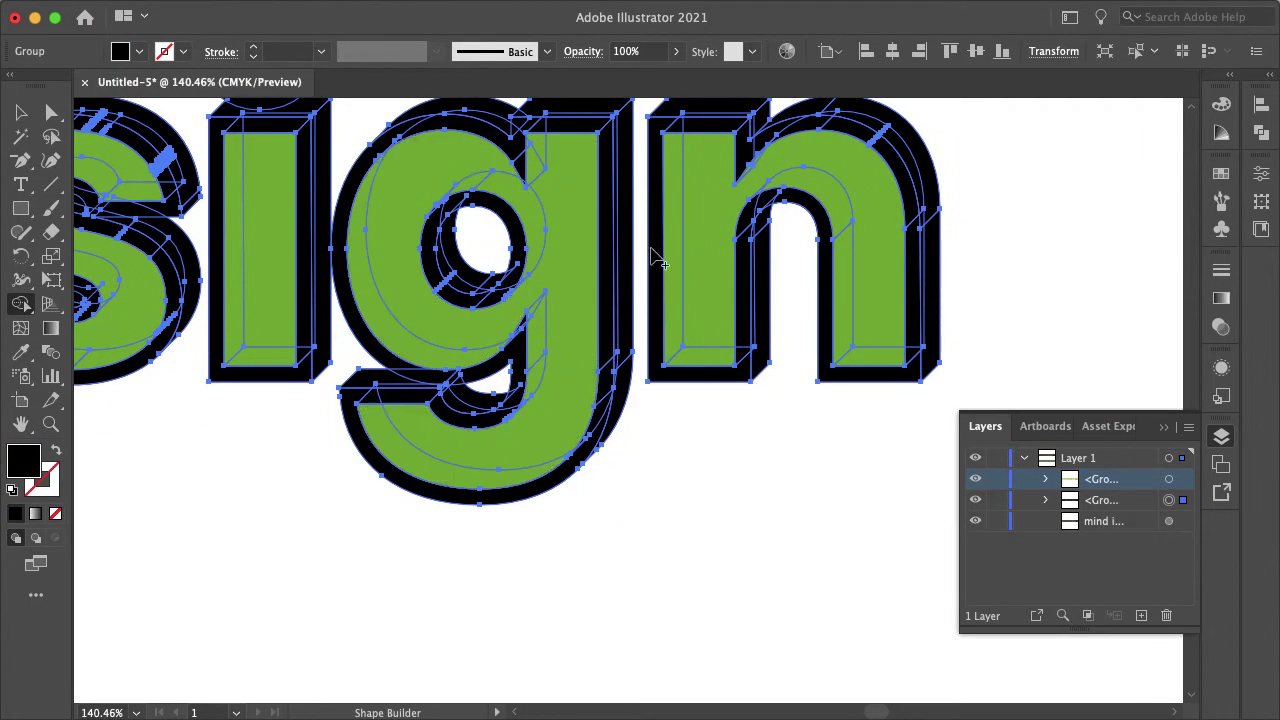
{"action": "scroll", "coordinate": [441, 360], "scroll_direction": "down", "scroll_amount": 5}
{"action": "scroll", "coordinate": [441, 360], "scroll_direction": "left", "scroll_amount": 8}
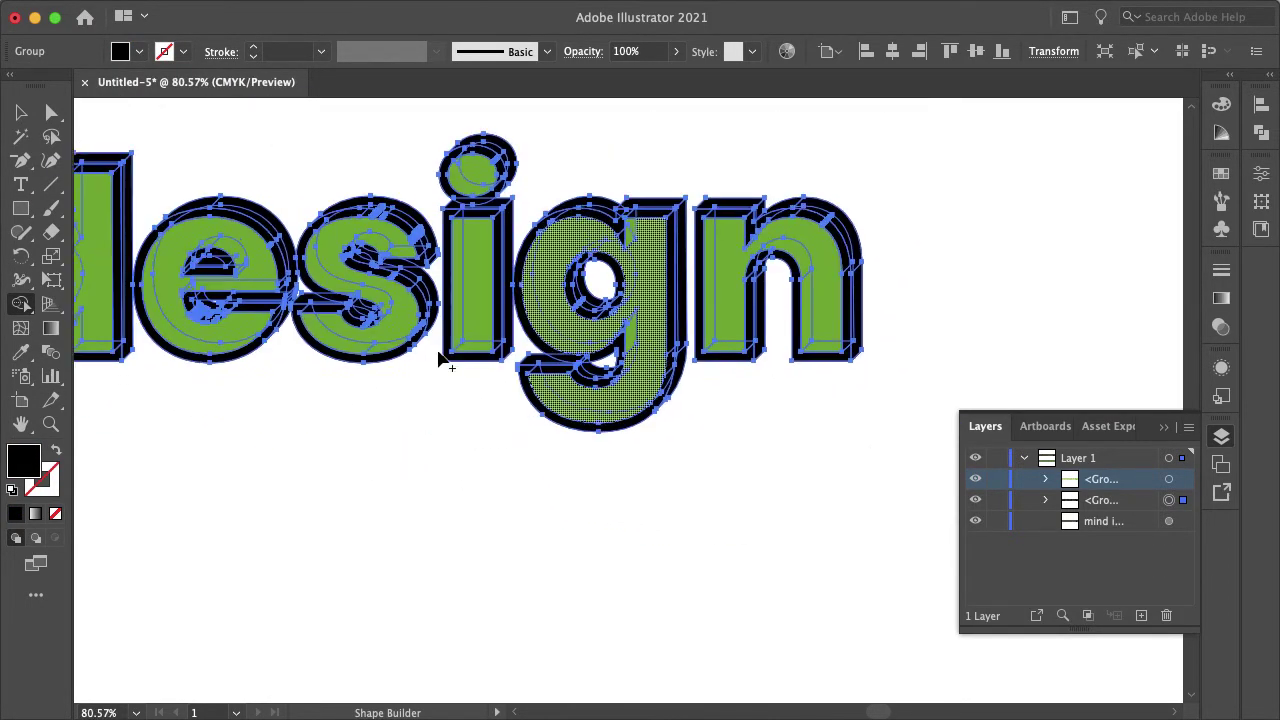
{"action": "scroll", "coordinate": [308, 292], "scroll_direction": "up", "scroll_amount": 2}
{"action": "scroll", "coordinate": [308, 292], "scroll_direction": "up", "scroll_amount": 1}
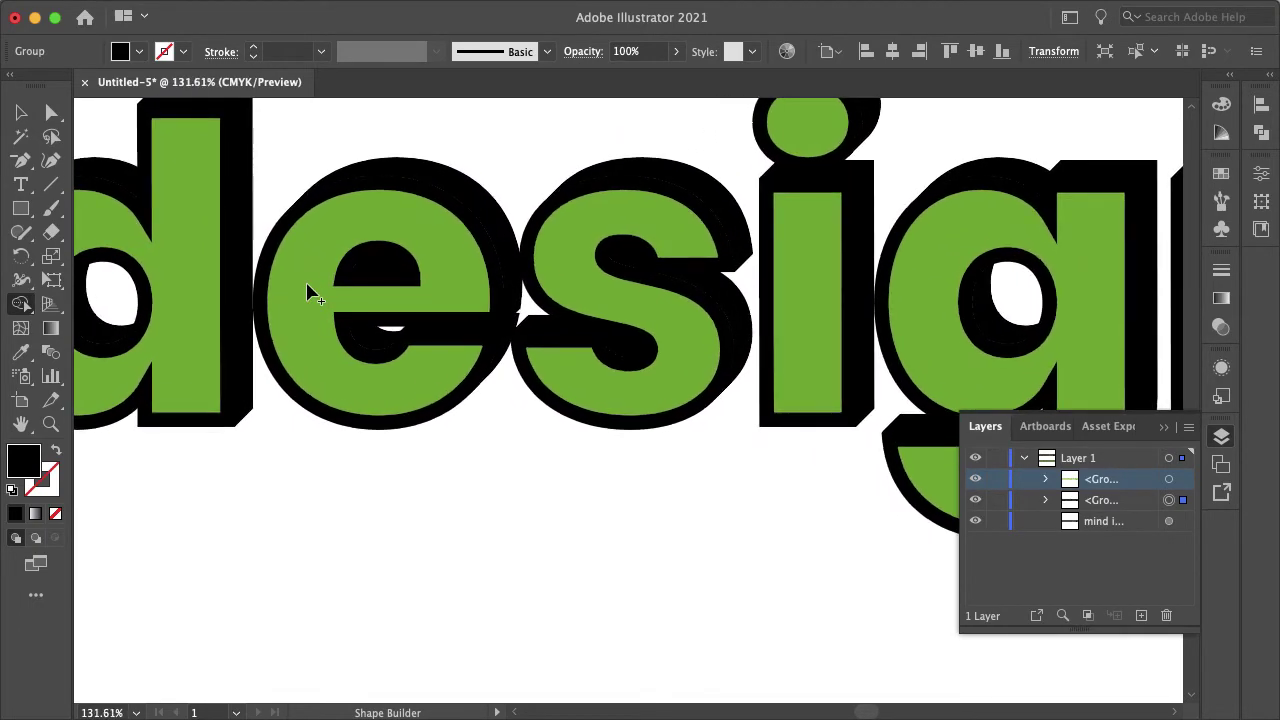
{"action": "scroll", "coordinate": [308, 292], "scroll_direction": "down", "scroll_amount": 3}
{"action": "scroll", "coordinate": [308, 292], "scroll_direction": "up", "scroll_amount": 1}
{"action": "scroll", "coordinate": [391, 382], "scroll_direction": "up", "scroll_amount": 3}
{"action": "scroll", "coordinate": [391, 382], "scroll_direction": "up", "scroll_amount": 3}
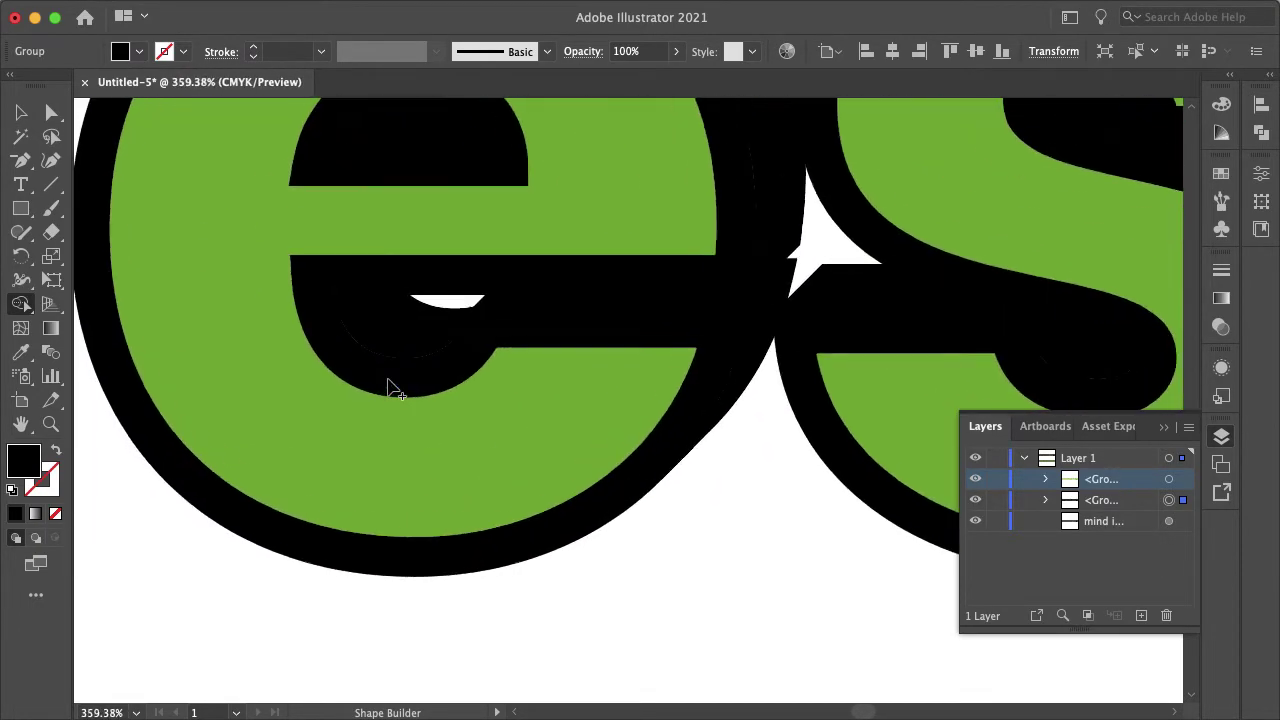
{"action": "scroll", "coordinate": [391, 382], "scroll_direction": "up", "scroll_amount": 2}
{"action": "scroll", "coordinate": [391, 385], "scroll_direction": "up", "scroll_amount": 2}
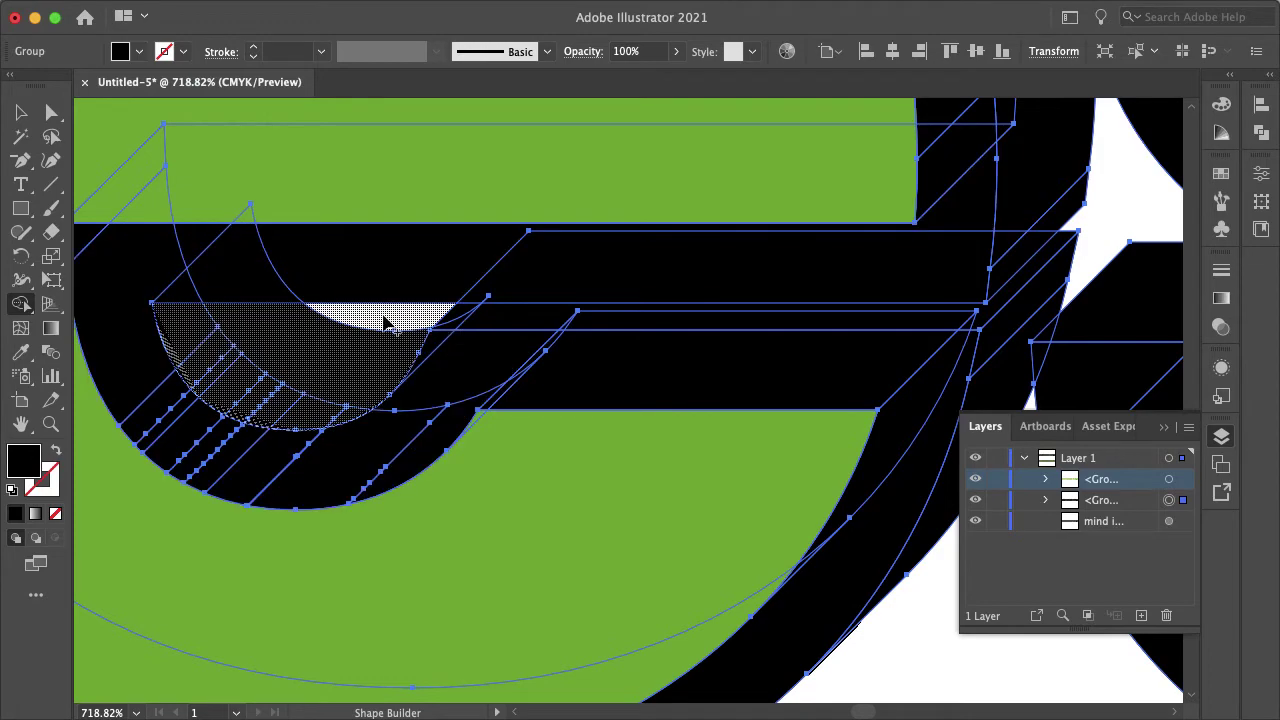
{"action": "left_click", "coordinate": [386, 322]}
{"action": "scroll", "coordinate": [385, 322], "scroll_direction": "down", "scroll_amount": 5}
{"action": "scroll", "coordinate": [385, 322], "scroll_direction": "down", "scroll_amount": 1}
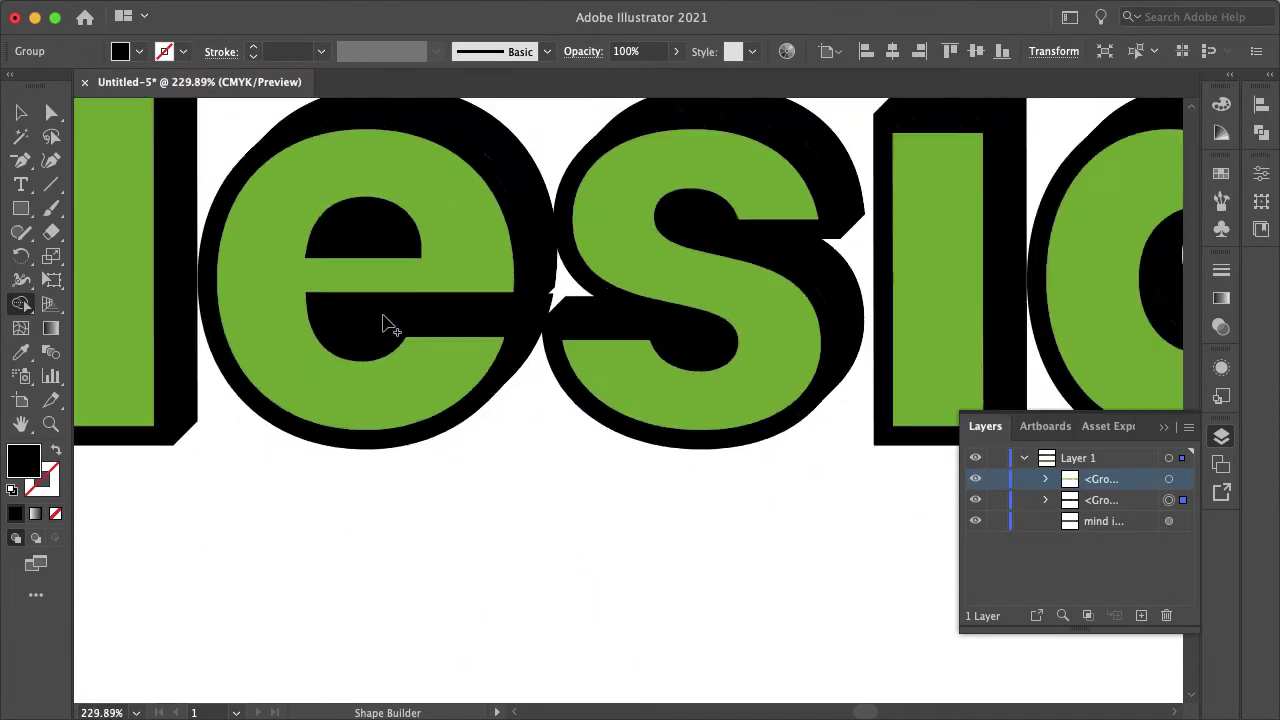
{"action": "scroll", "coordinate": [385, 322], "scroll_direction": "down", "scroll_amount": 4}
{"action": "scroll", "coordinate": [385, 322], "scroll_direction": "down", "scroll_amount": 4}
{"action": "scroll", "coordinate": [384, 320], "scroll_direction": "up", "scroll_amount": 1}
{"action": "key", "text": "v"}
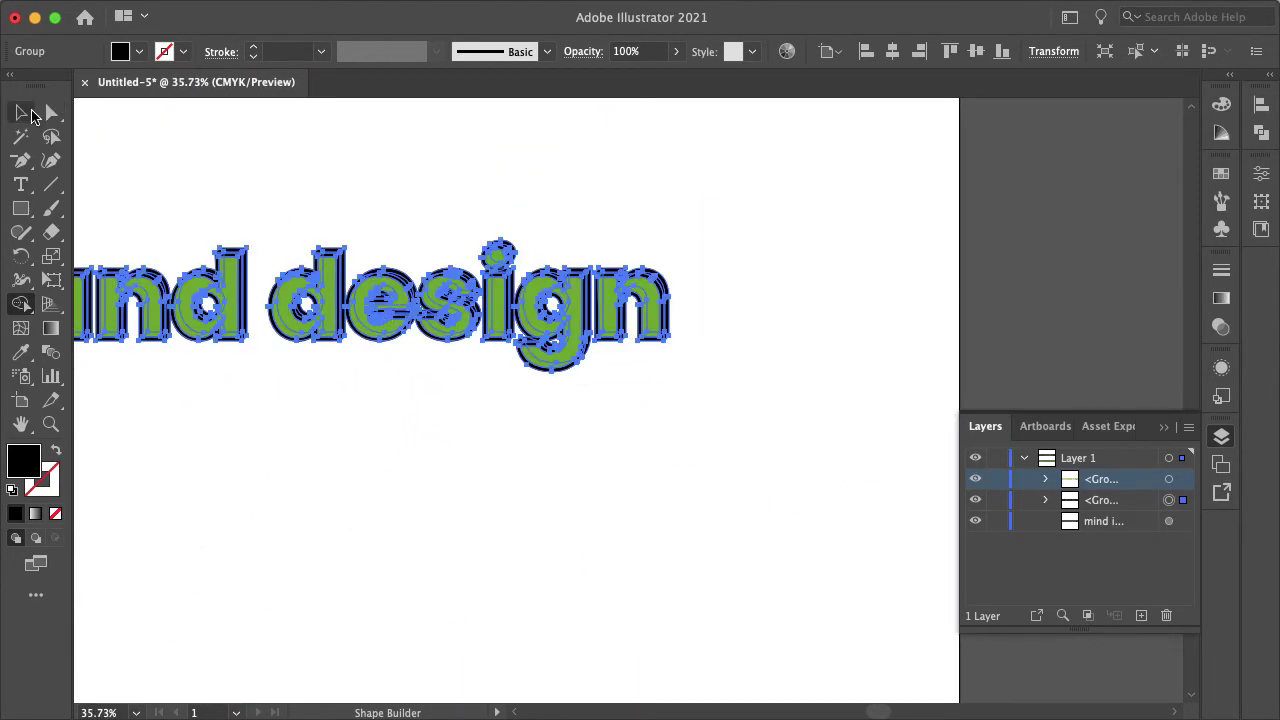
{"action": "left_click", "coordinate": [221, 167]}
{"action": "scroll", "coordinate": [221, 167], "scroll_direction": "left", "scroll_amount": 2}
{"action": "scroll", "coordinate": [221, 167], "scroll_direction": "left", "scroll_amount": 2}
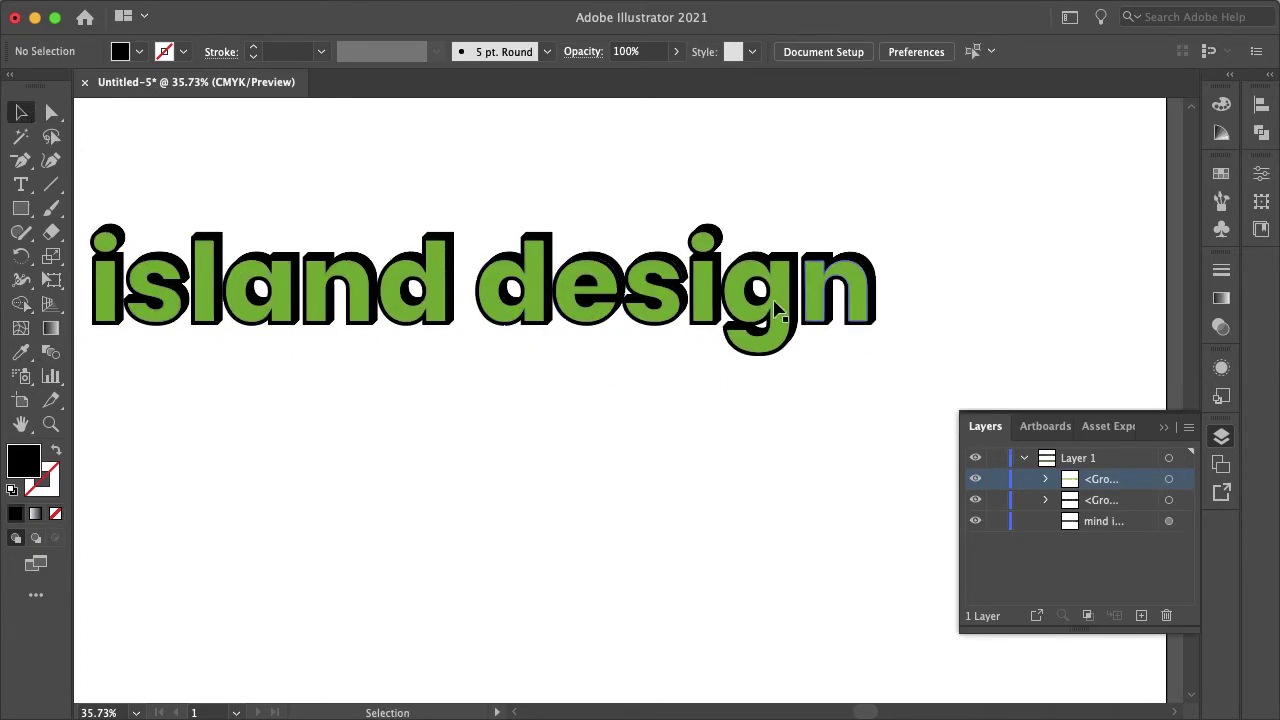
{"action": "scroll", "coordinate": [768, 310], "scroll_direction": "up", "scroll_amount": 3}
{"action": "scroll", "coordinate": [768, 310], "scroll_direction": "up", "scroll_amount": 1}
{"action": "scroll", "coordinate": [768, 310], "scroll_direction": "down", "scroll_amount": 3}
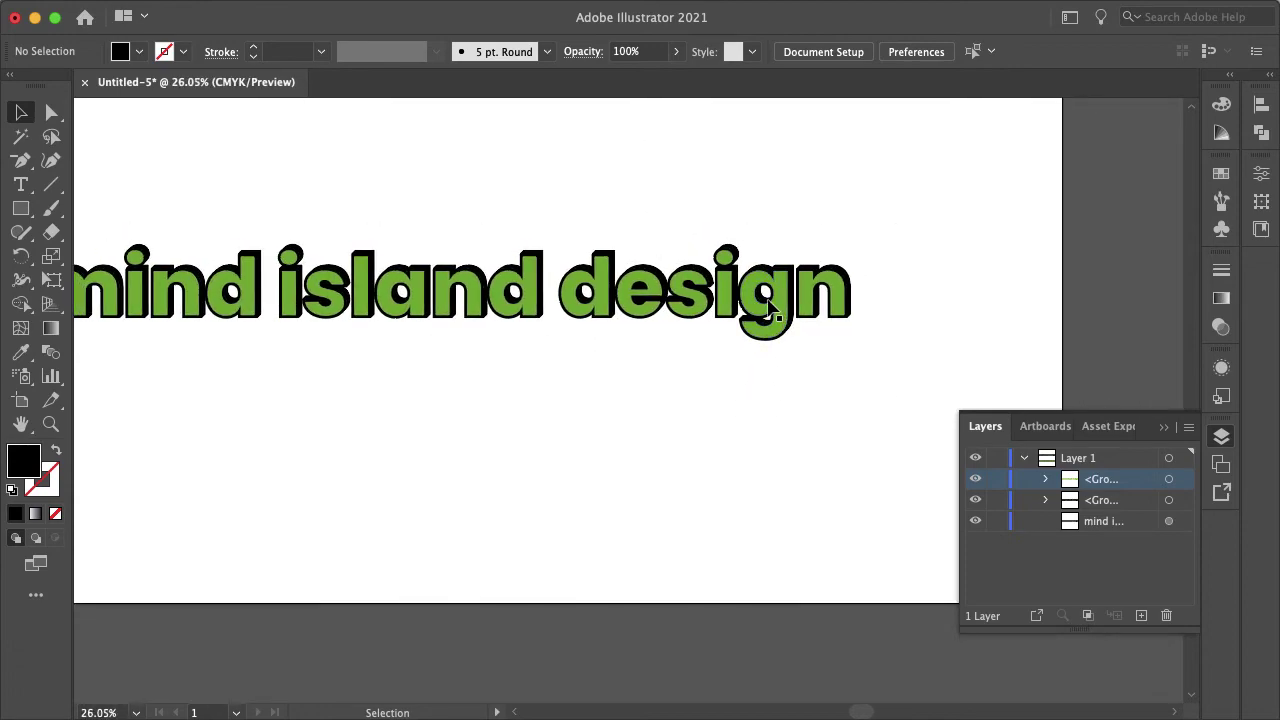
{"action": "scroll", "coordinate": [768, 310], "scroll_direction": "down", "scroll_amount": 3}
{"action": "scroll", "coordinate": [686, 414], "scroll_direction": "down", "scroll_amount": 1}
{"action": "scroll", "coordinate": [676, 432], "scroll_direction": "right", "scroll_amount": 2}
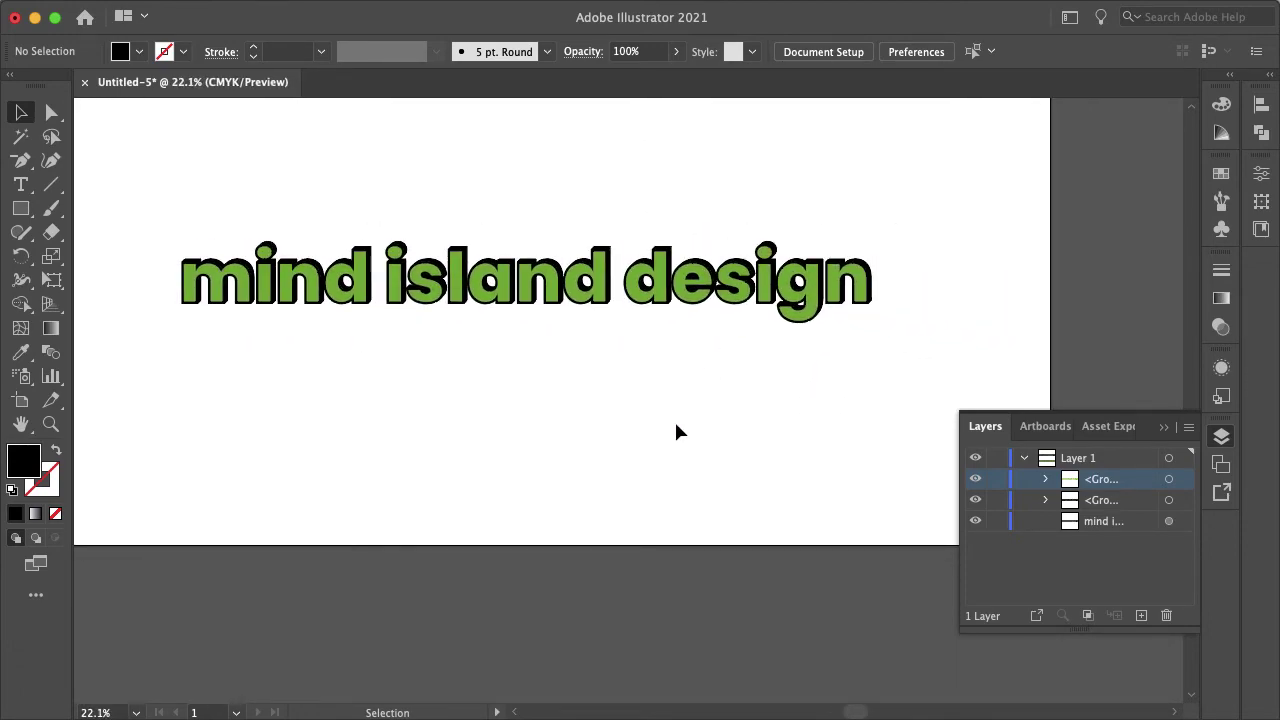